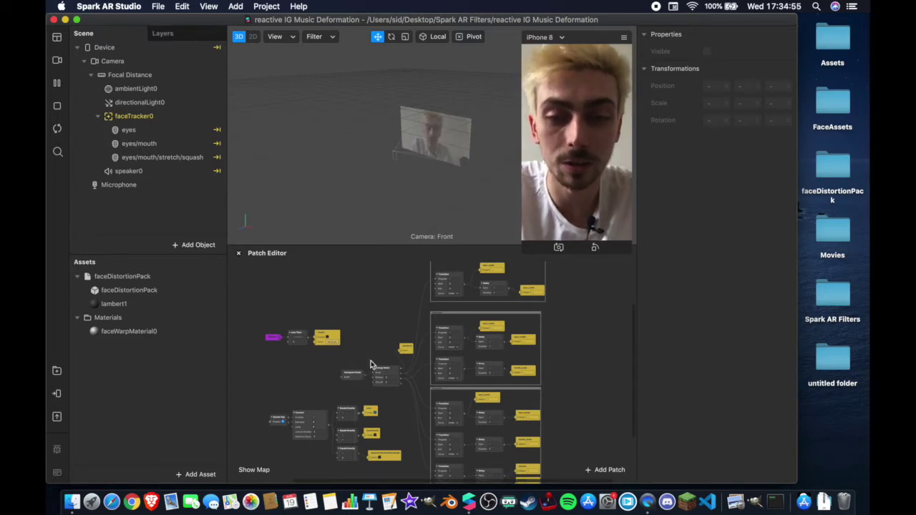
Step: Examine the finished music deformation project's patch graph around the Instagram Music and Energy Meter patches
scroll(370, 365, up, 5)
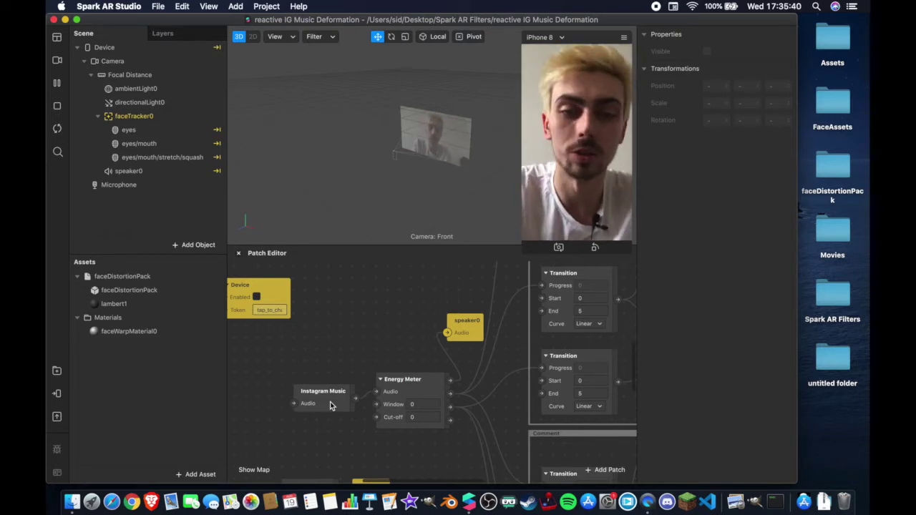
scroll(330, 406, down, 5)
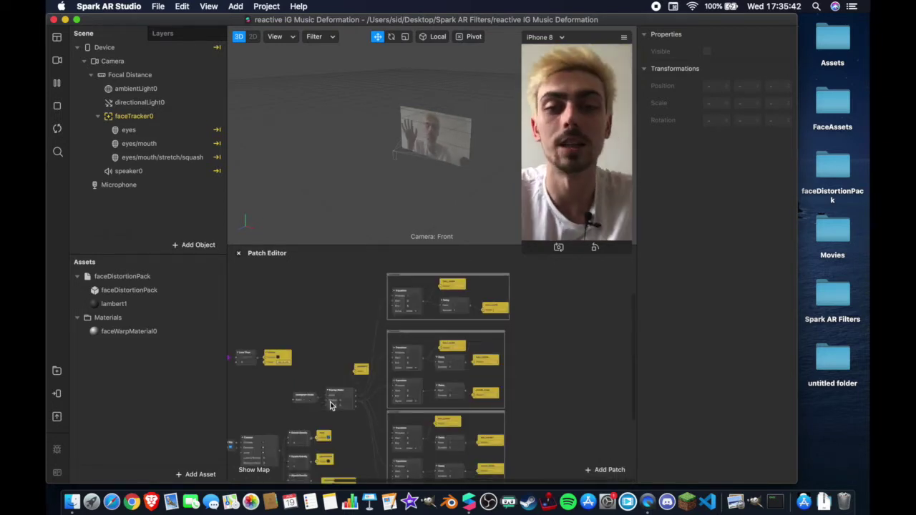
scroll(330, 406, down, 3)
scroll(330, 406, left, 3)
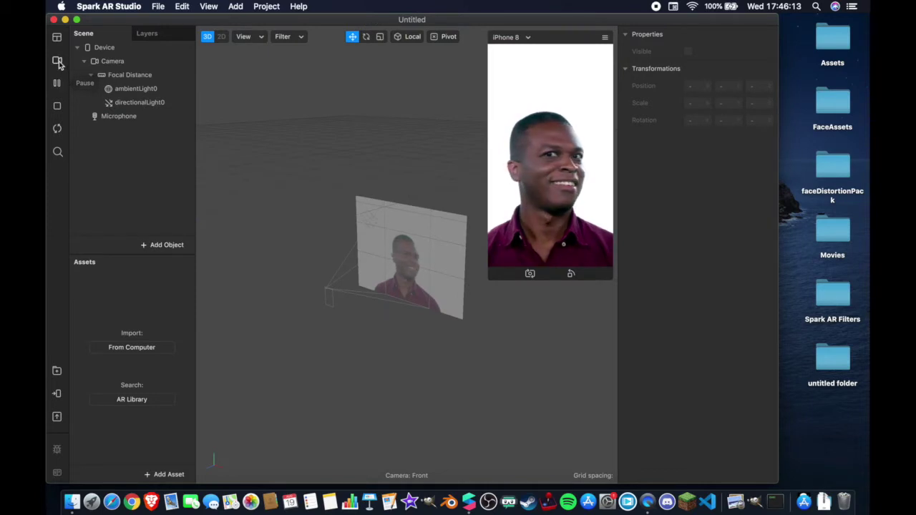
Step: Switch the simulator preview to the FaceTime HD Camera and show the Patch Editor
click(57, 60)
click(100, 80)
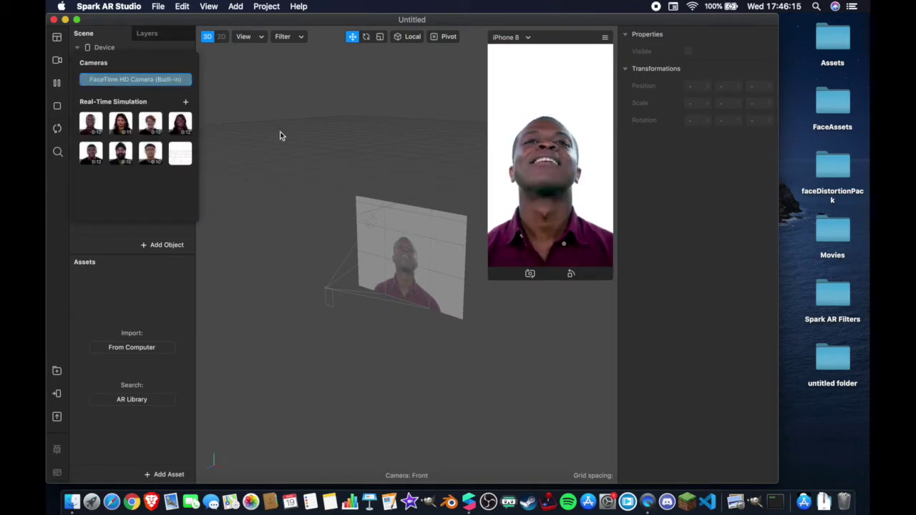
click(508, 290)
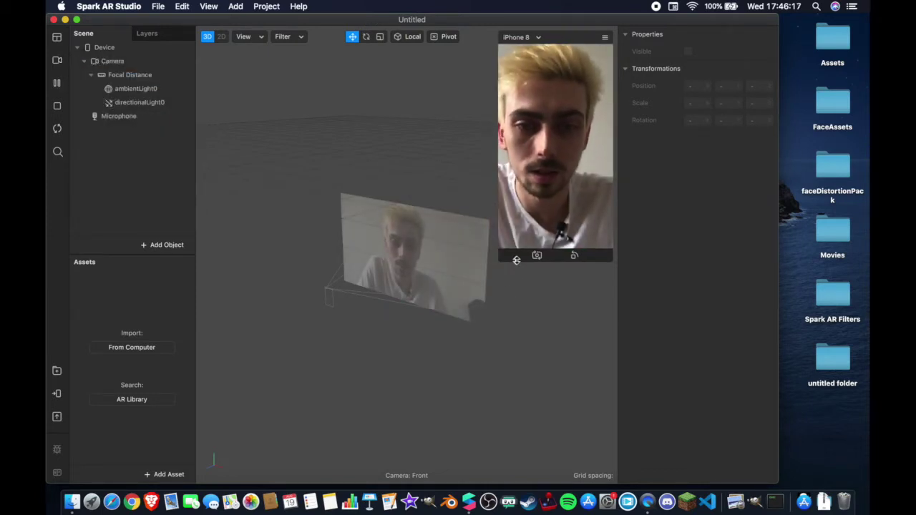
click(209, 7)
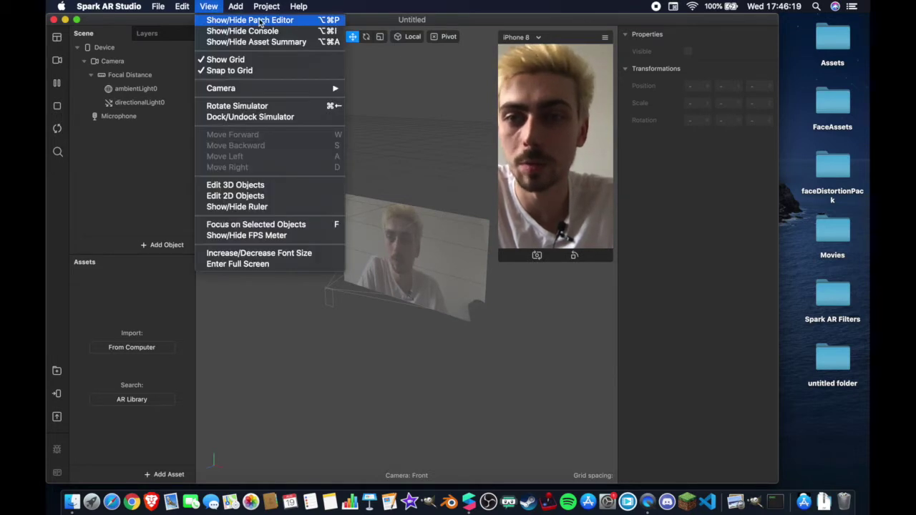
click(245, 20)
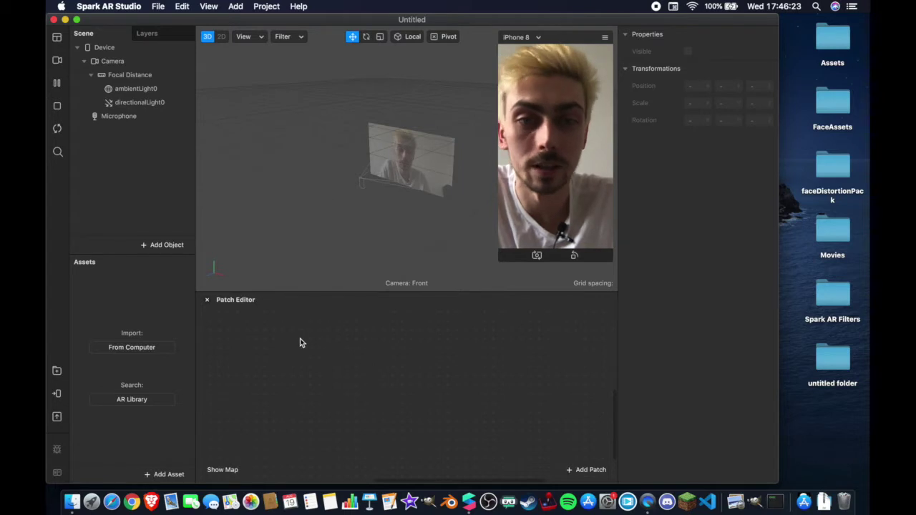
Step: Give the Device a "Tap to change" opening instruction with custom instruction patches, and arrange the Runtime, Less Than and Device patches closer together
click(111, 48)
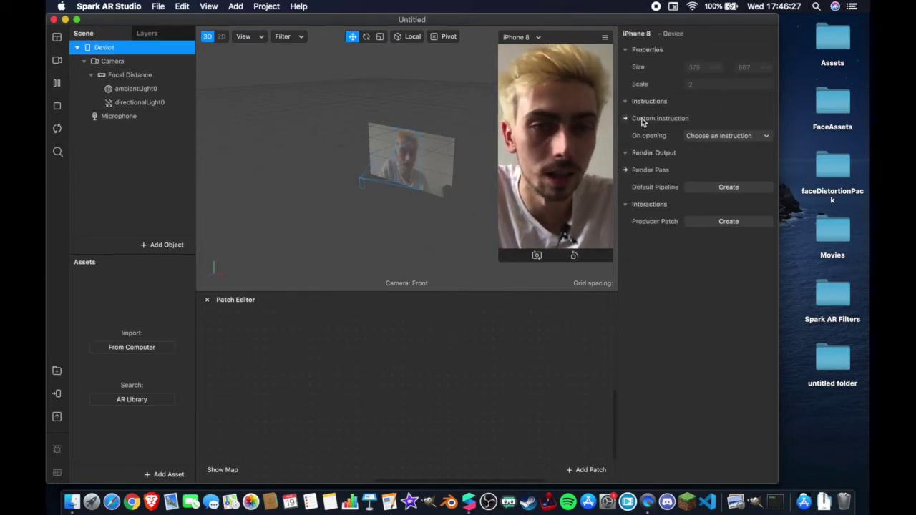
click(685, 137)
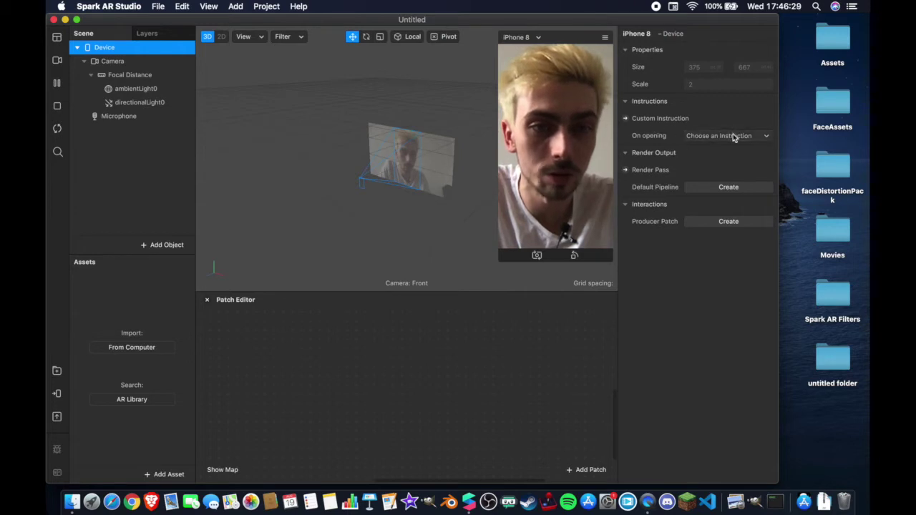
click(661, 138)
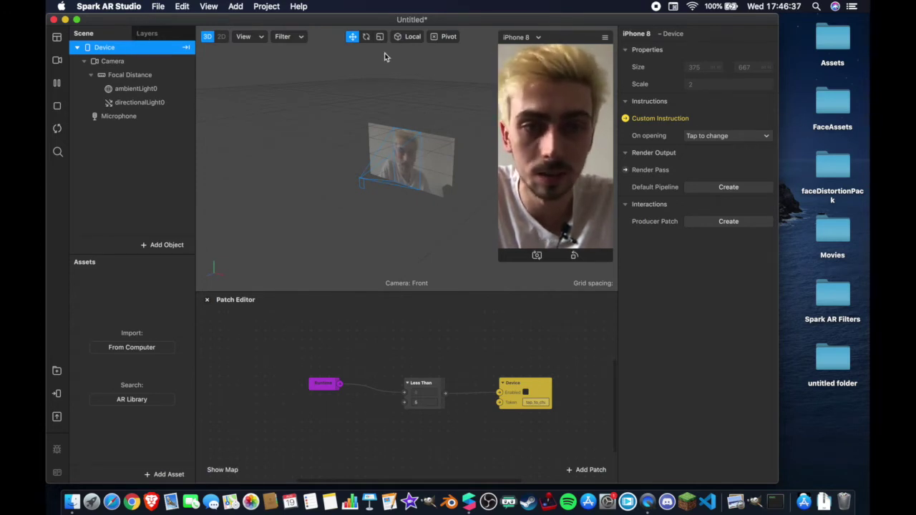
drag(566, 429, 305, 366)
drag(407, 375, 356, 353)
drag(520, 385, 414, 356)
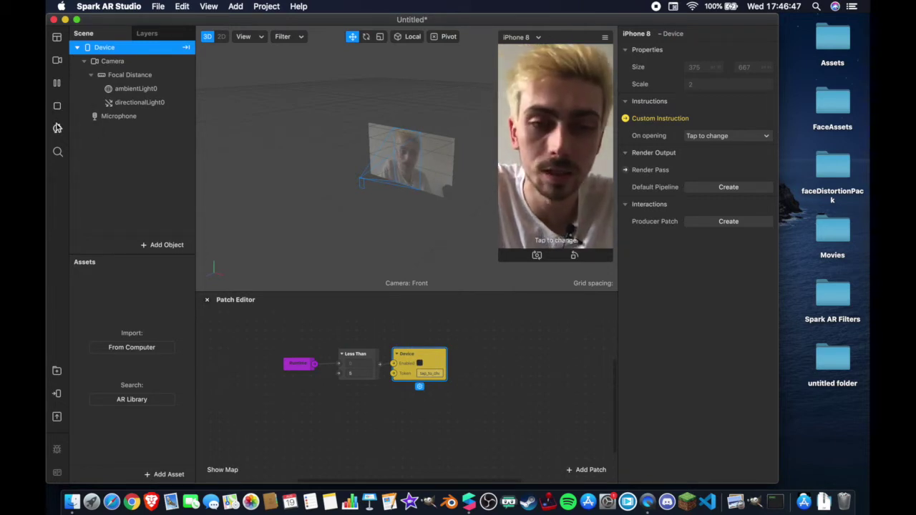
click(540, 256)
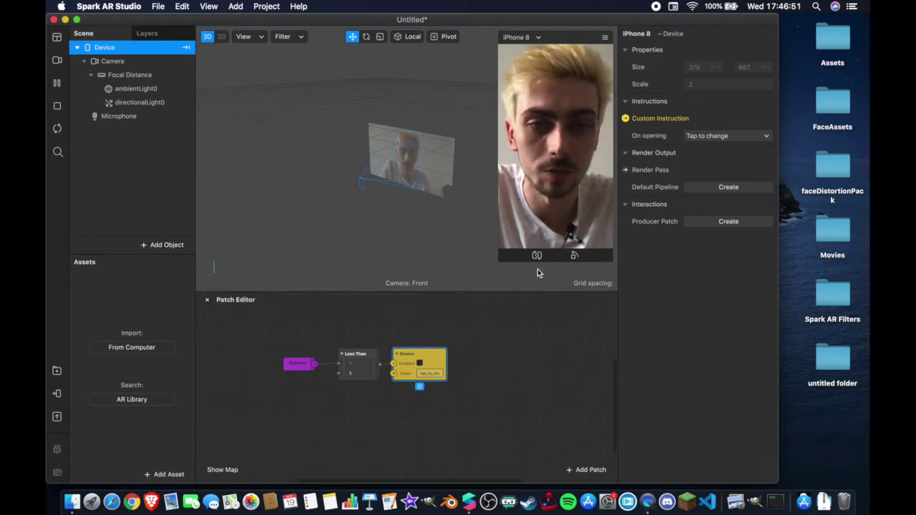
scroll(470, 367, right, 2)
scroll(470, 366, right, 2)
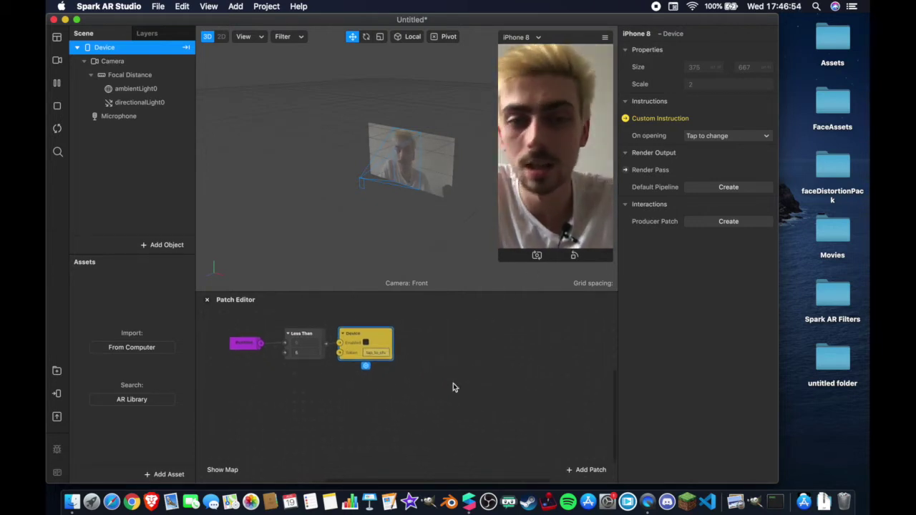
right_click(288, 413)
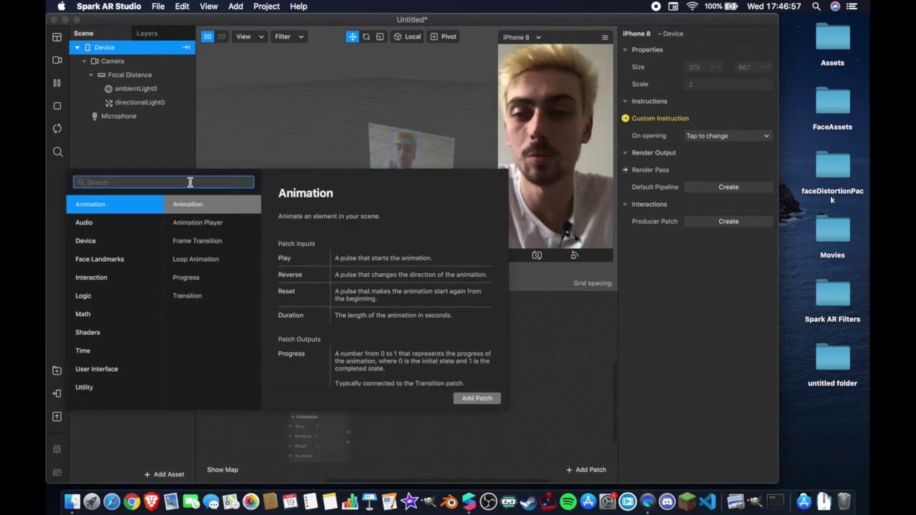
text(insta)
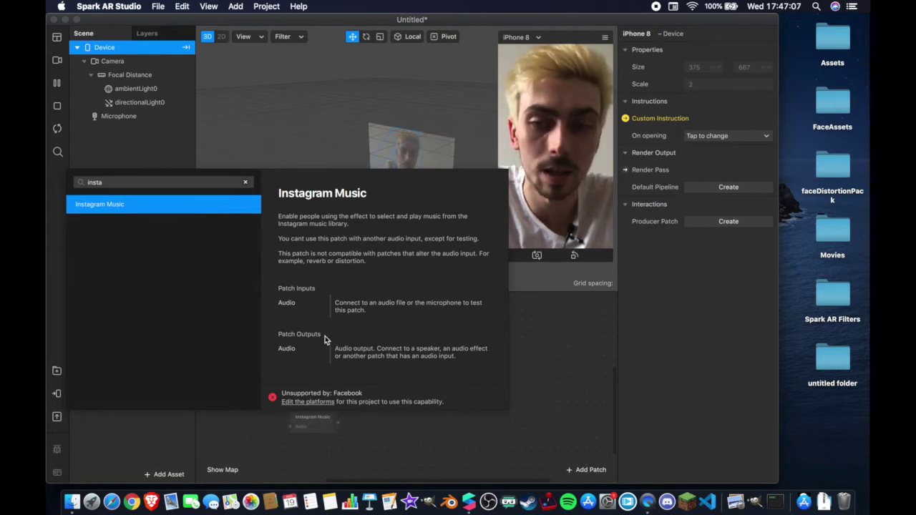
click(316, 402)
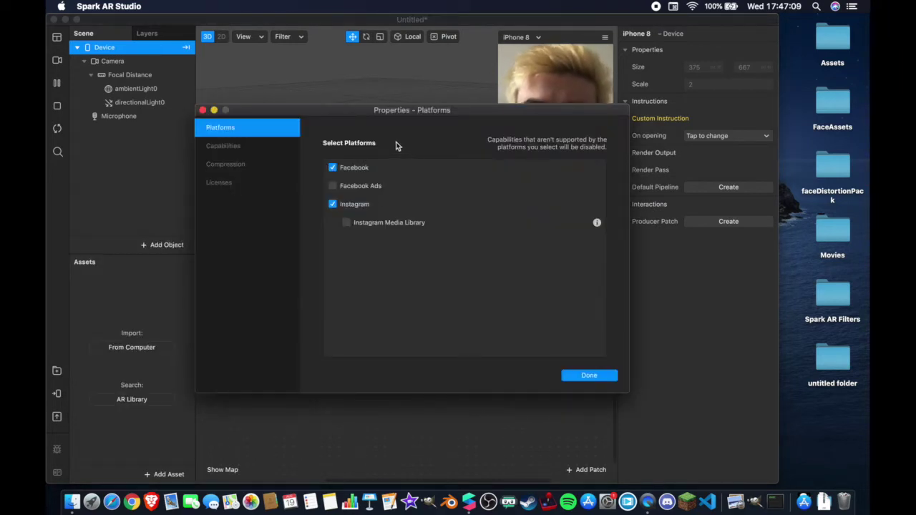
click(211, 19)
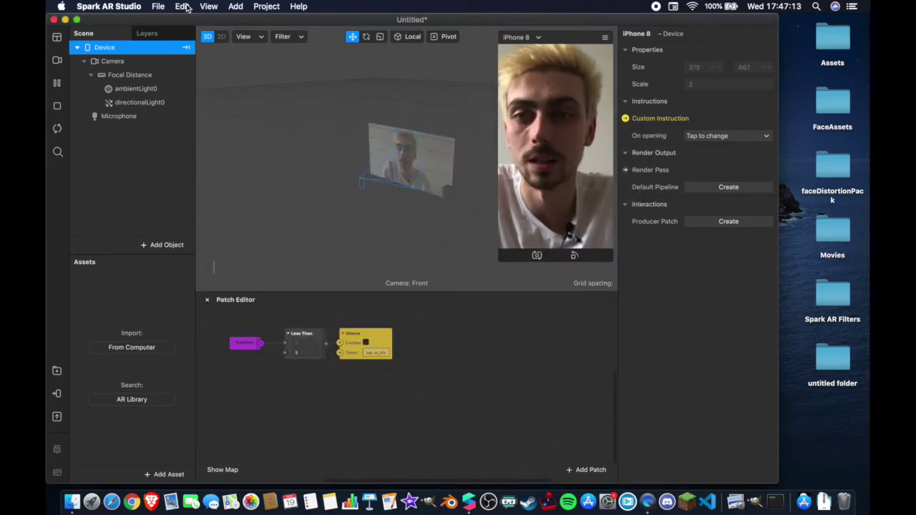
Step: Remove Facebook from the project's supported platforms, leaving only Instagram selected
click(264, 6)
click(283, 19)
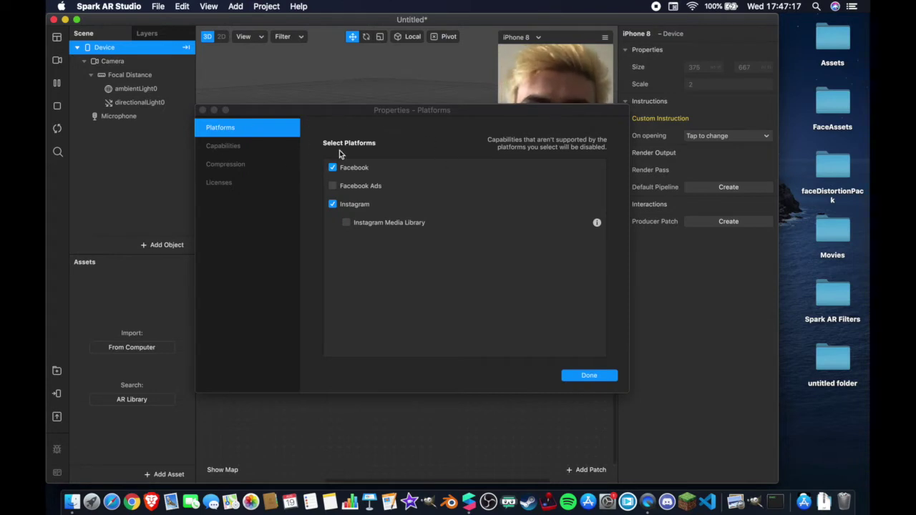
click(334, 171)
click(334, 170)
click(333, 171)
click(334, 171)
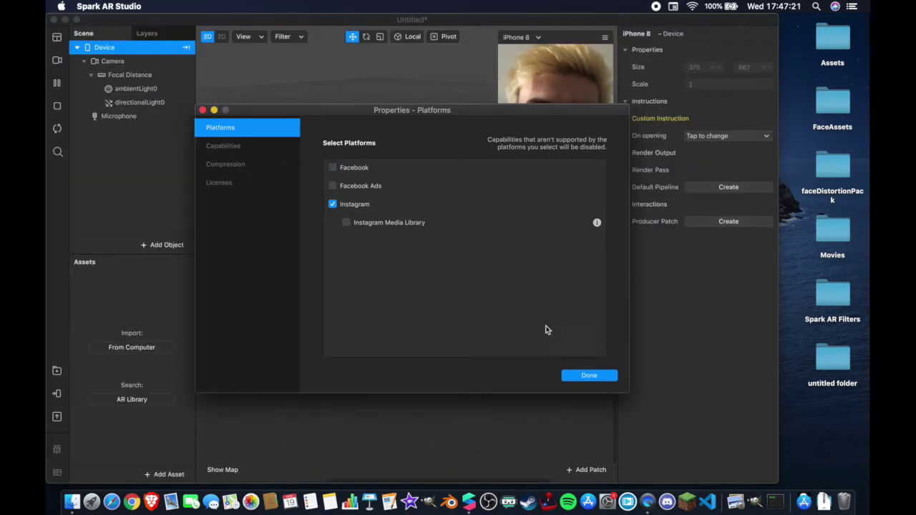
click(584, 377)
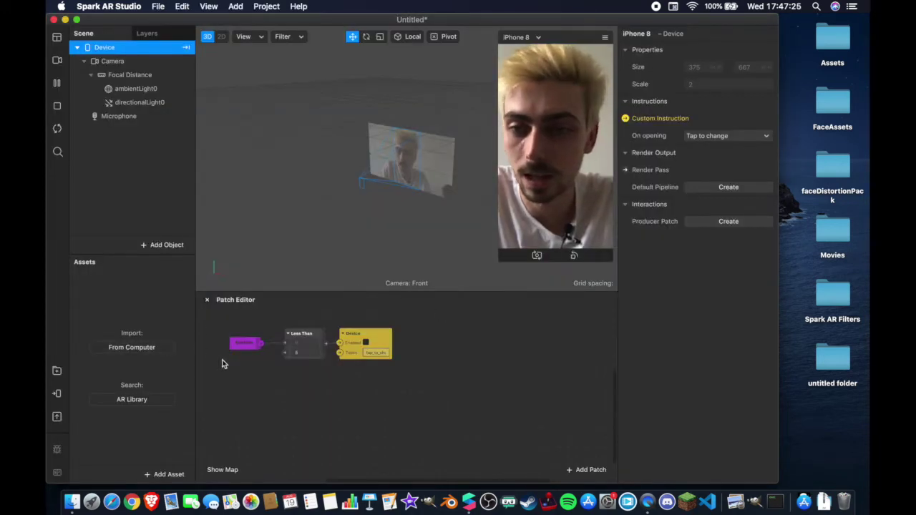
Step: Add an Instagram Music patch and place it below the Less Than patch
right_click(347, 417)
text(inst)
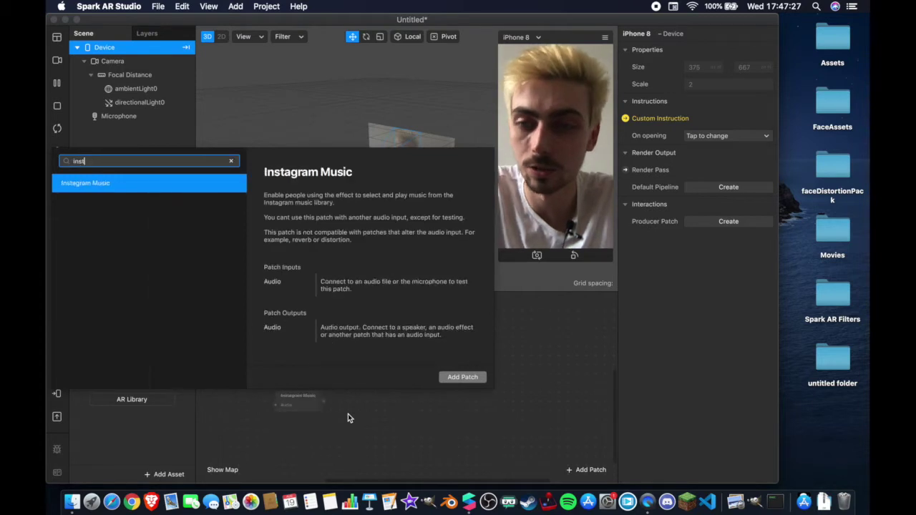
key(Return)
drag(315, 380, 316, 429)
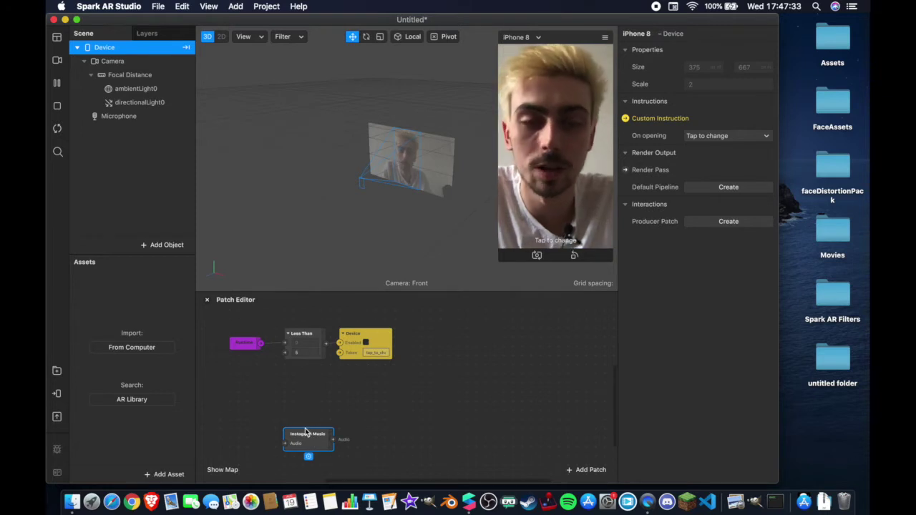
drag(306, 433, 315, 418)
drag(316, 413, 320, 413)
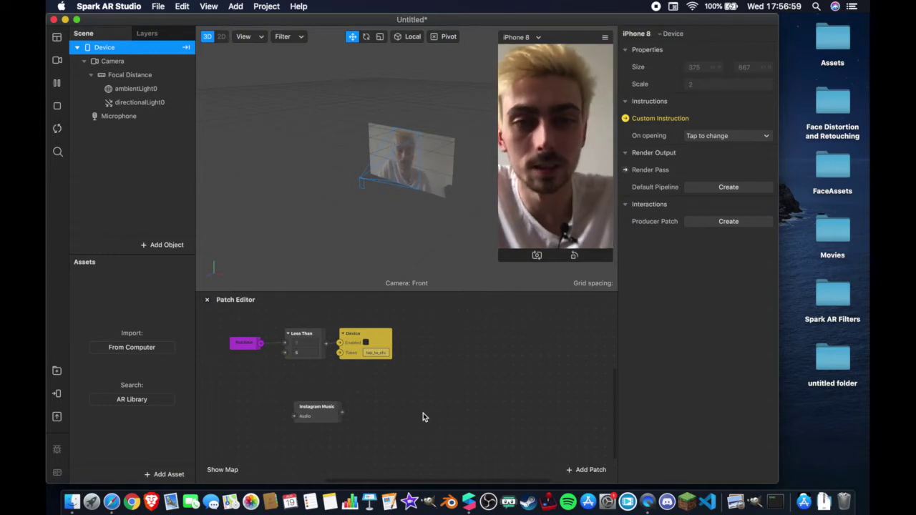
Step: Switch to the browser and look over the "Distorting the Face and Adding Retouching" tutorial page with its example project download
key(ctrl+Right)
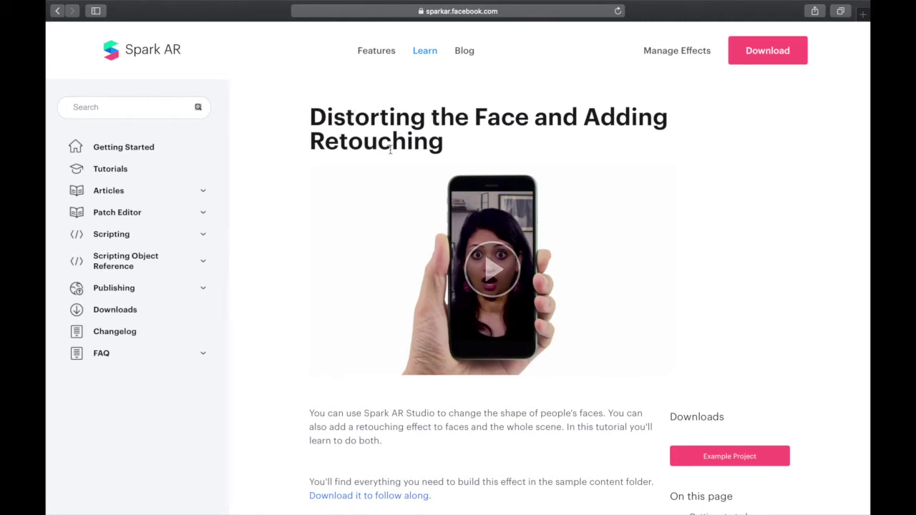
scroll(420, 143, down, 5)
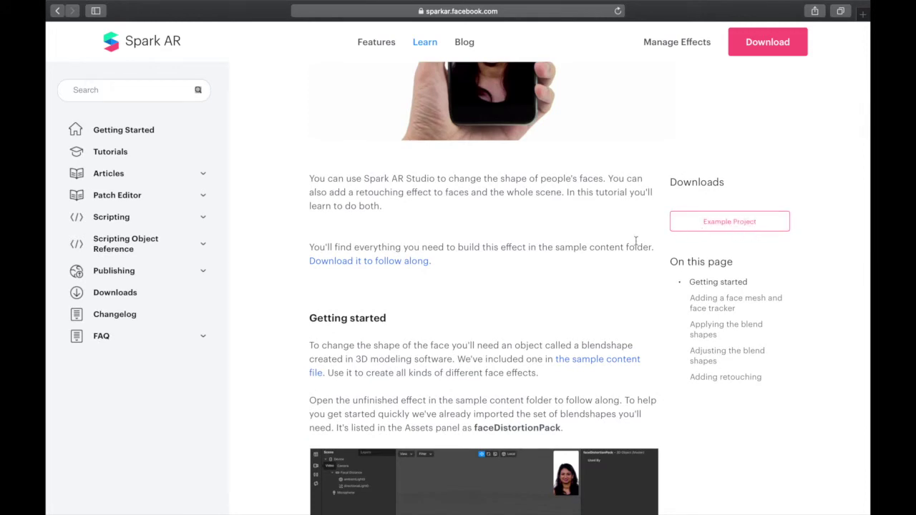
scroll(441, 287, up, 5)
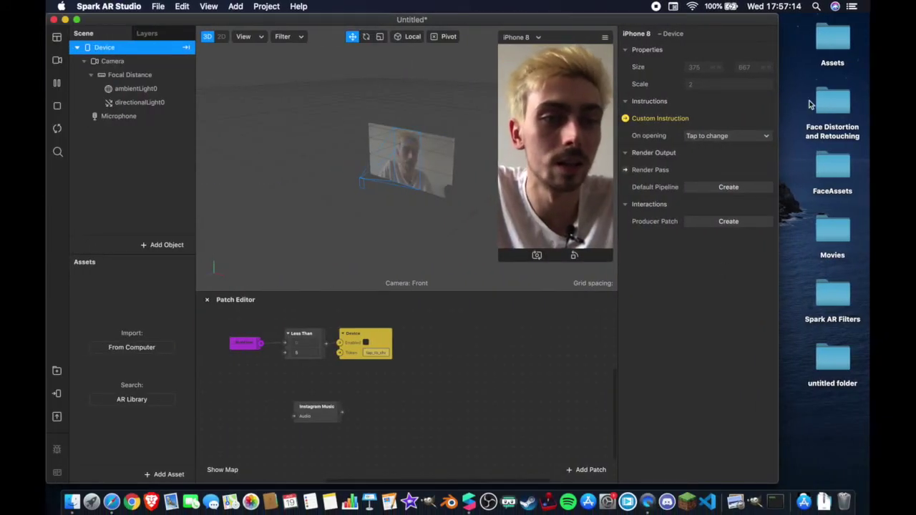
Step: Move the faceDistortionPack folder from Face_Distortion_Finished/objects in the Face Distortion and Retouching folder to the desktop
double_click(833, 99)
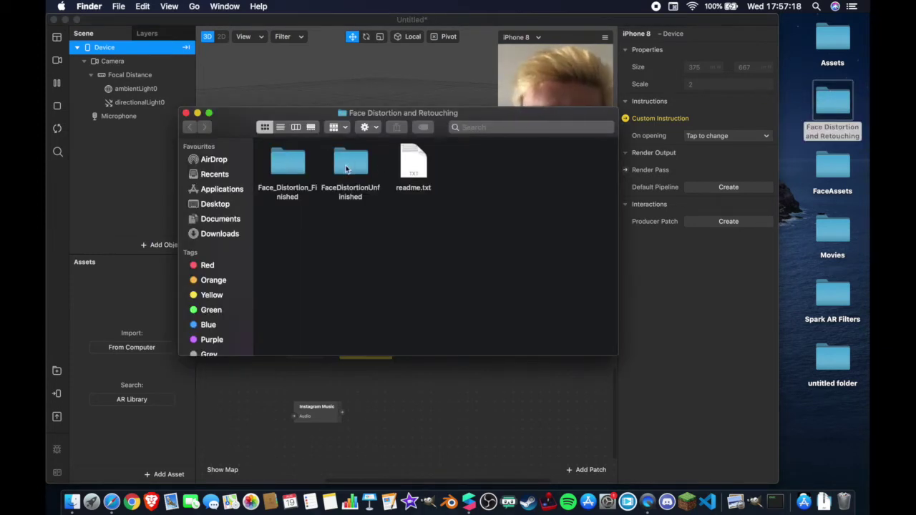
double_click(277, 169)
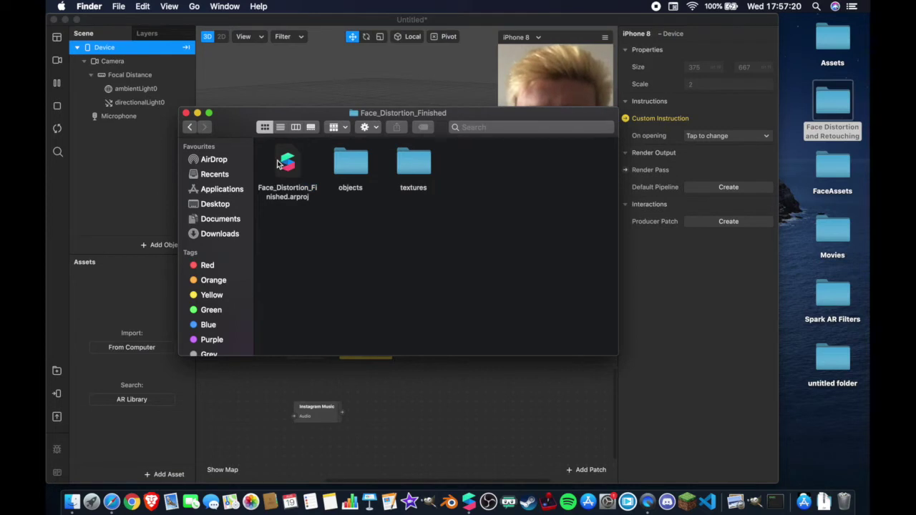
double_click(351, 162)
click(287, 160)
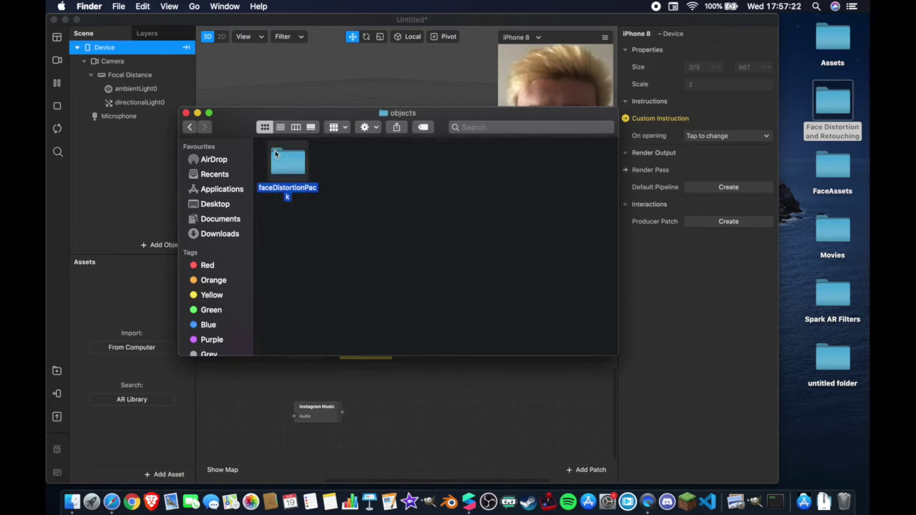
drag(290, 160, 829, 439)
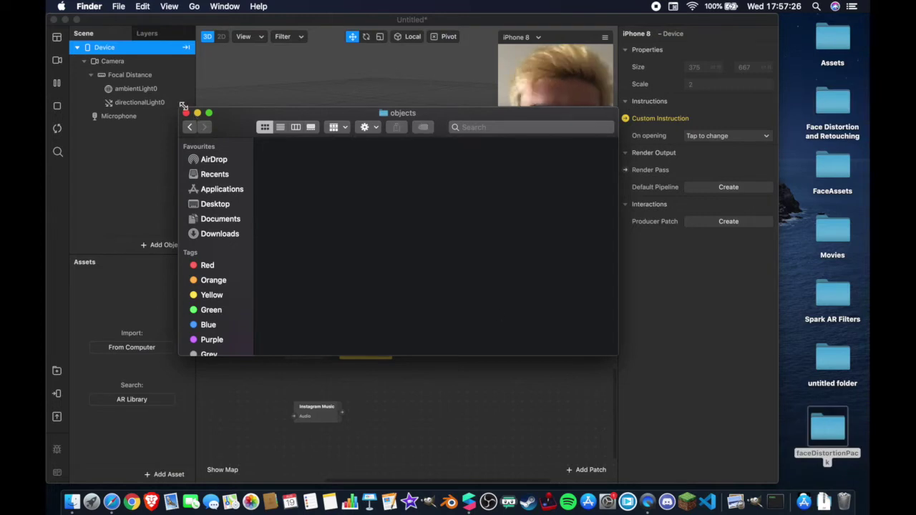
click(186, 114)
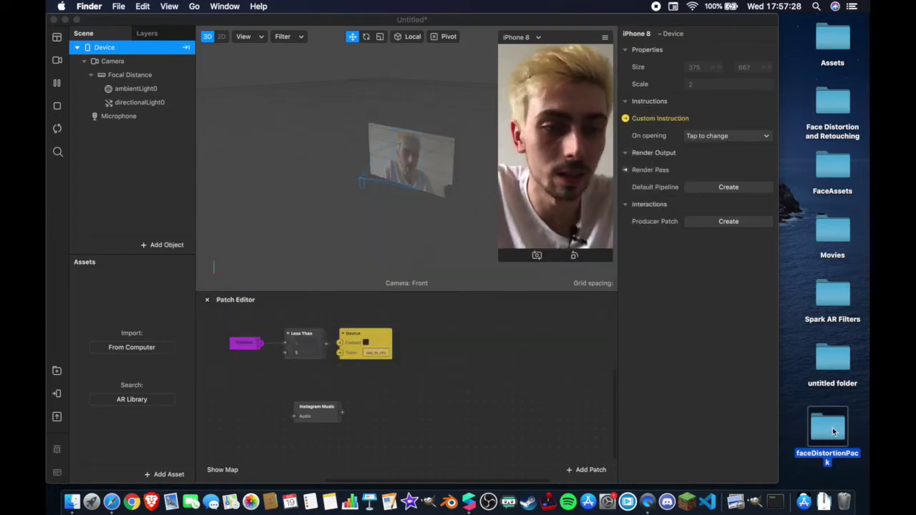
Step: Import faceDistortionPack.fbx from the desktop's faceDistortionPack folder into the Spark AR Studio project's assets
key(super+o)
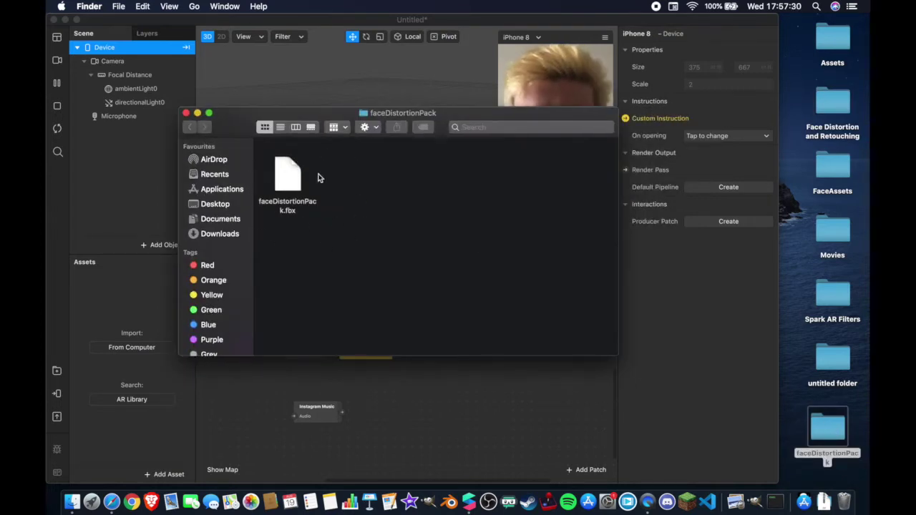
drag(288, 178, 125, 324)
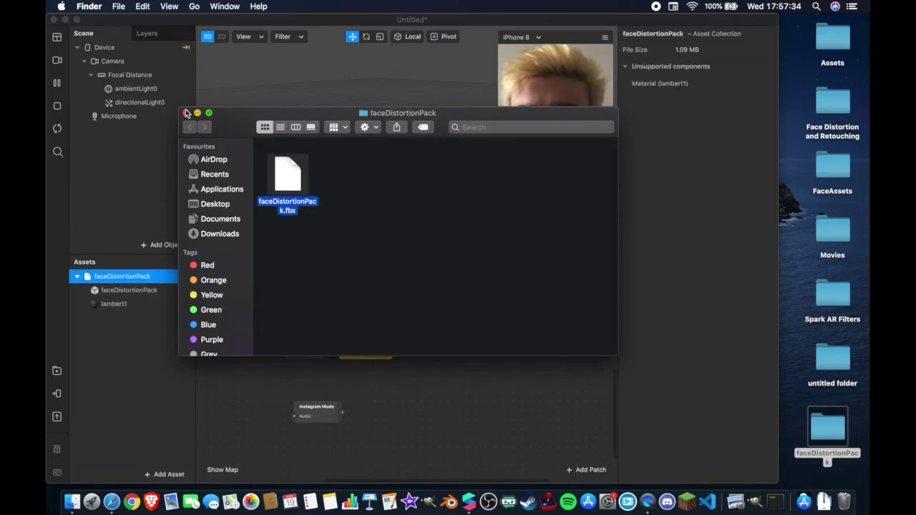
click(185, 113)
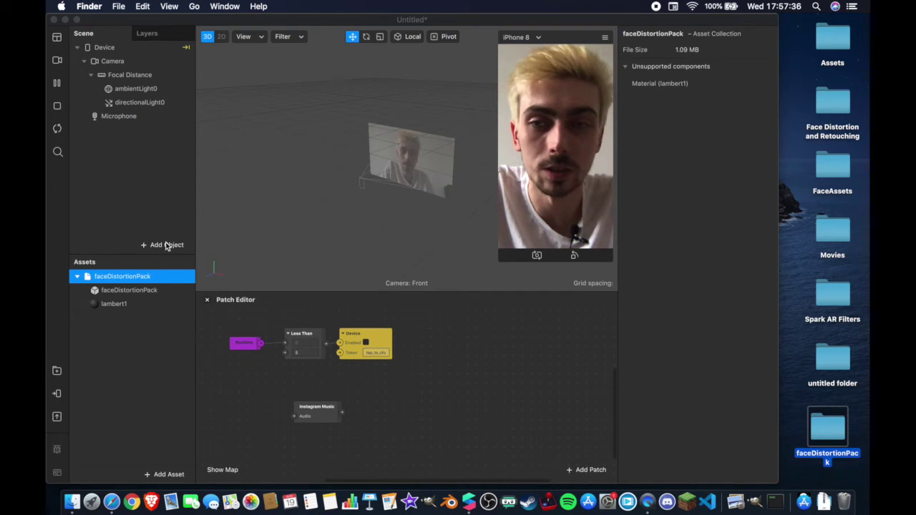
click(129, 194)
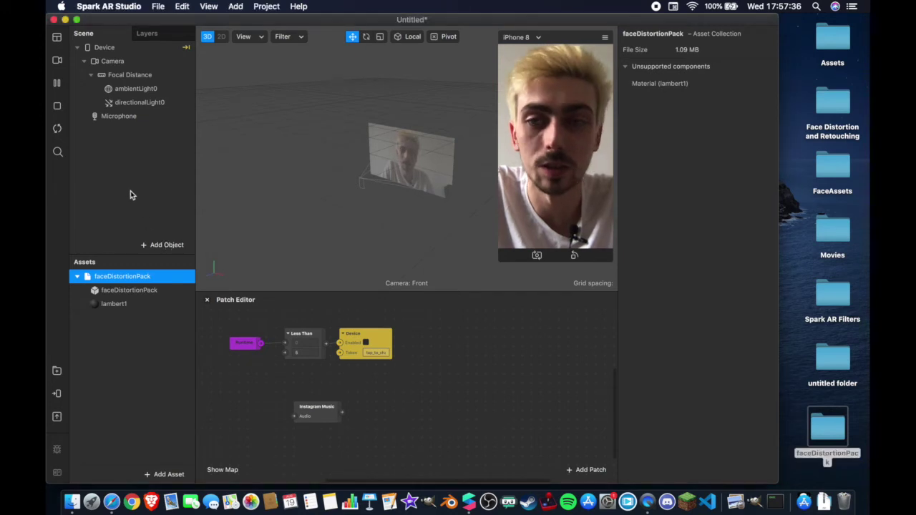
Step: Look through the imported faceDistortionPack assets, checking the 3D object's morph components and the lambert1 material
click(112, 293)
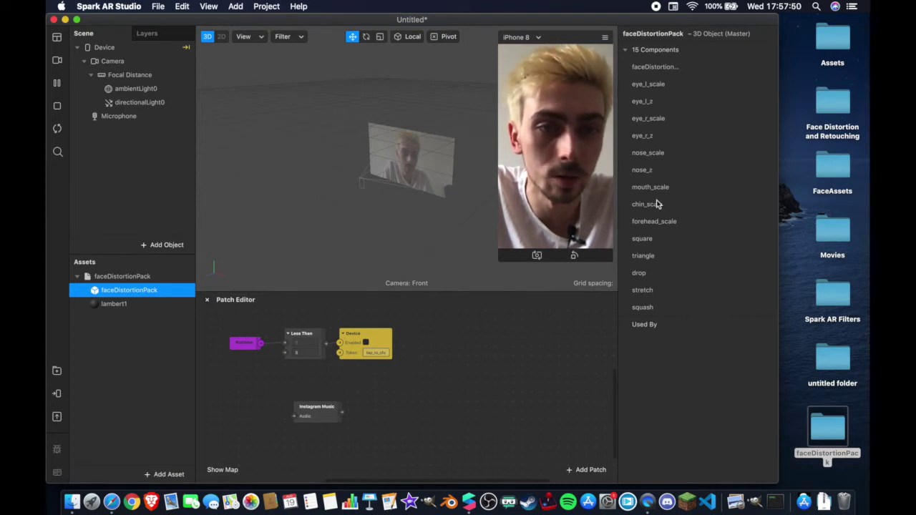
click(143, 305)
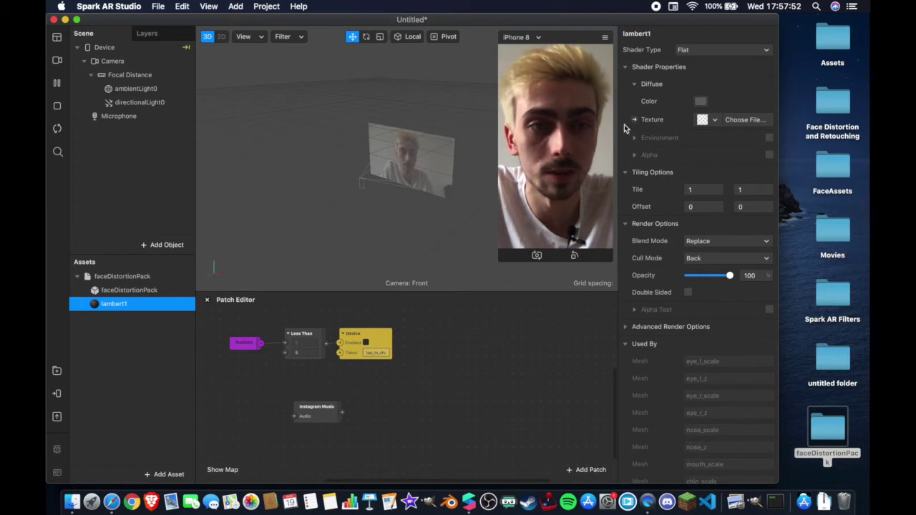
click(126, 290)
click(126, 277)
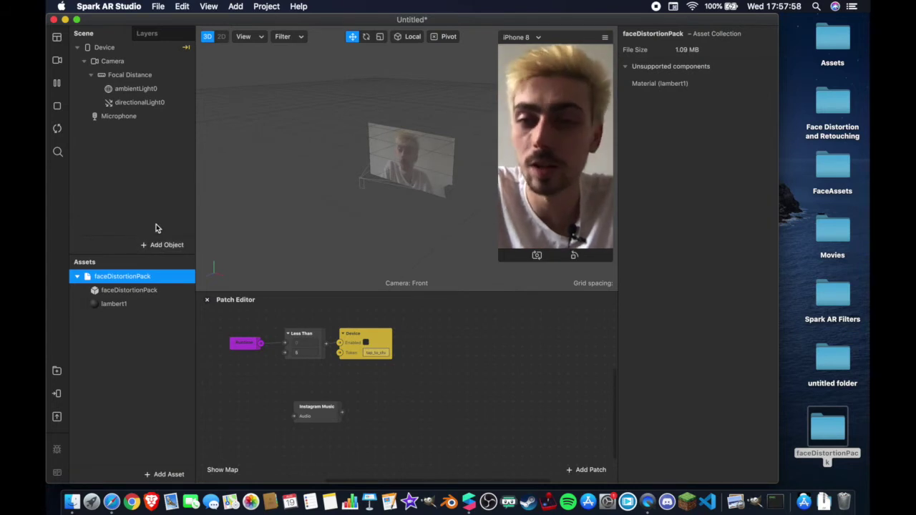
Step: Add a Face Mesh to the scene and rename it "eyes"
click(161, 245)
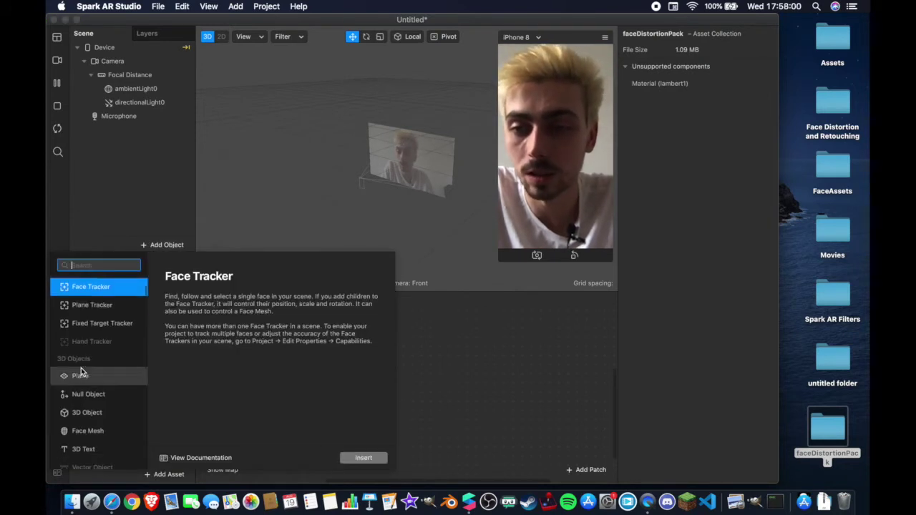
scroll(86, 401, down, 1)
click(97, 431)
double_click(97, 431)
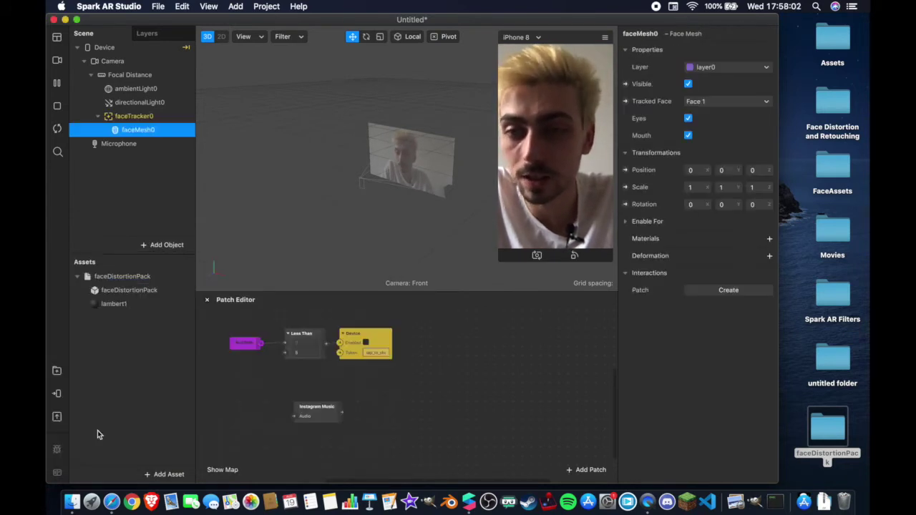
double_click(155, 130)
text(eyes)
key(Return)
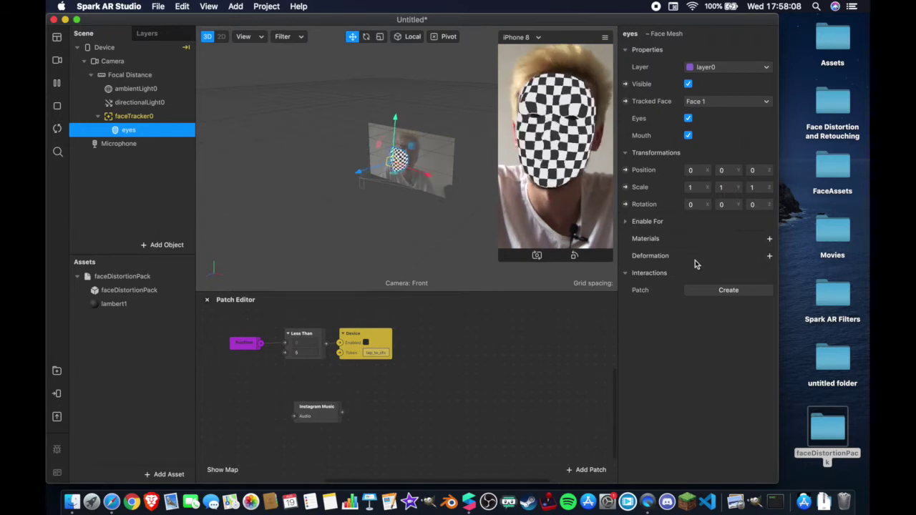
Step: Apply faceDistortionPack as the eyes mesh's deformation and enlarge the iPhone 8 preview
click(770, 255)
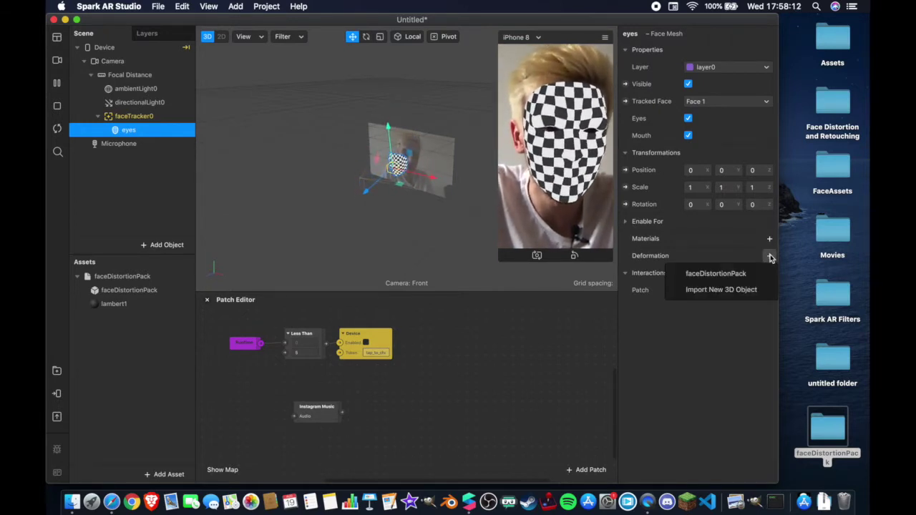
click(737, 273)
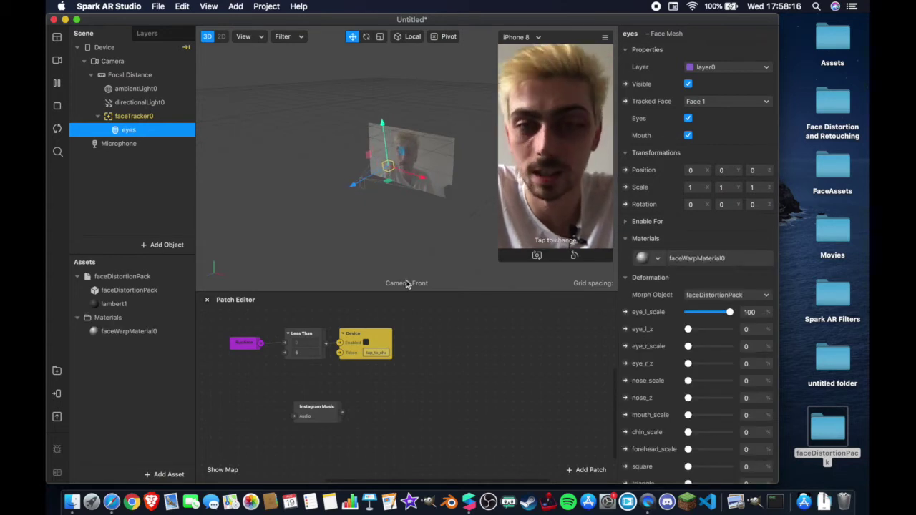
drag(503, 259, 466, 276)
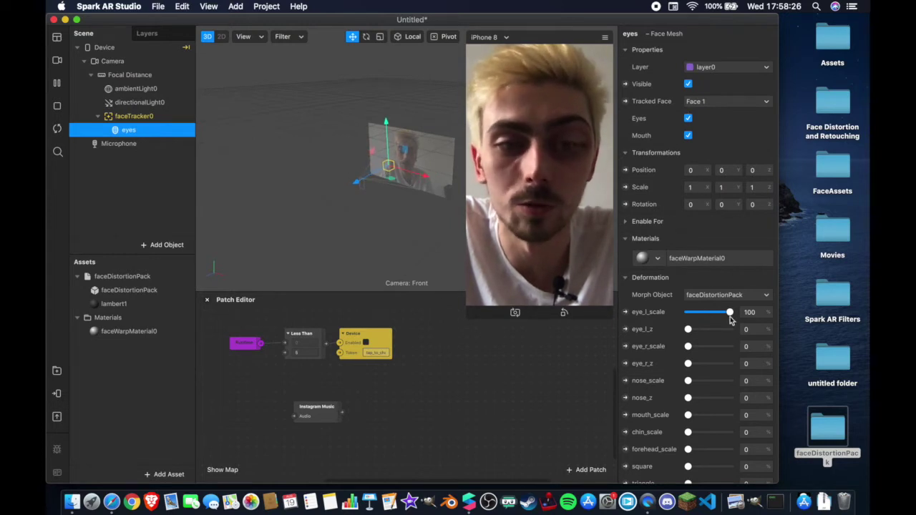
Step: Test the eye_l_scale and mouth_scale deformations up to 100% and turn off Eyes and Mouth for the eyes mesh
drag(707, 315, 730, 312)
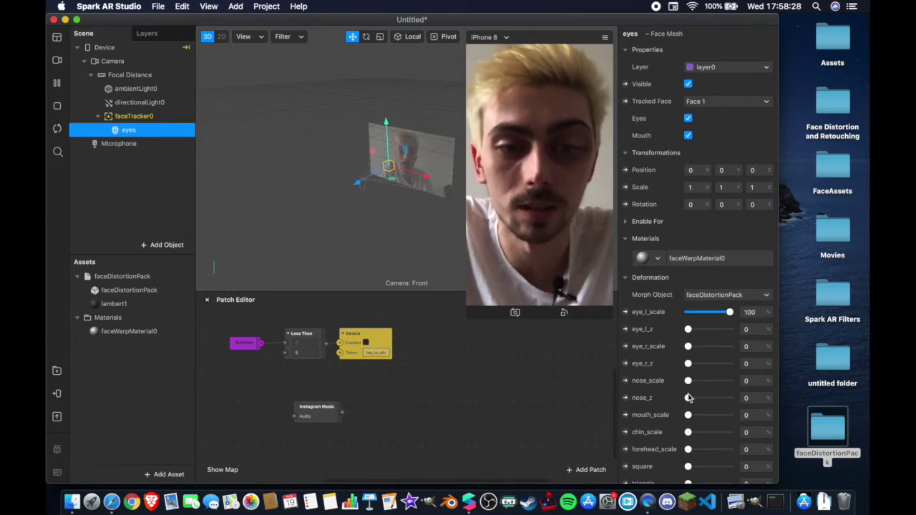
drag(688, 415, 738, 415)
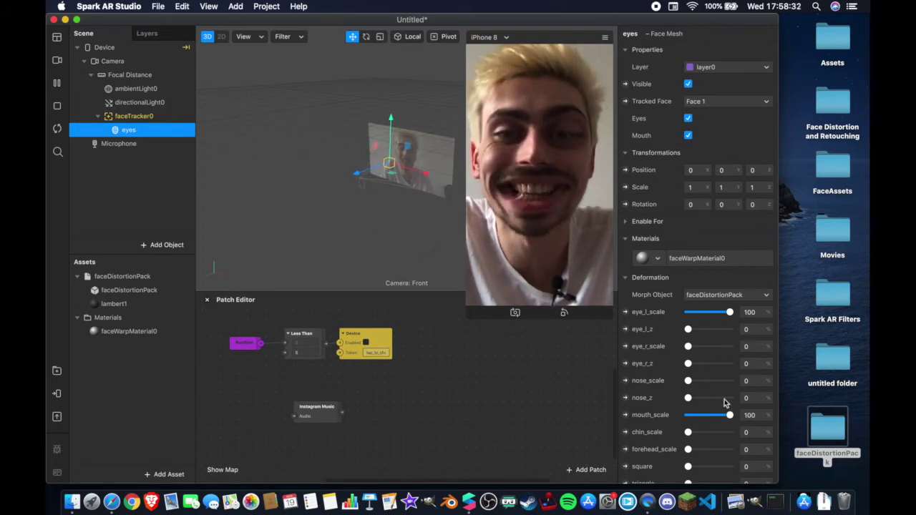
click(688, 136)
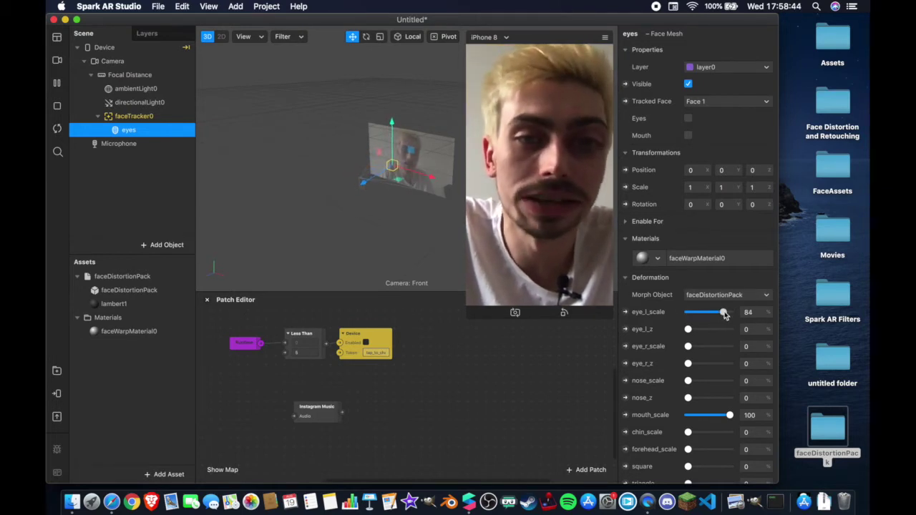
scroll(734, 361, down, 4)
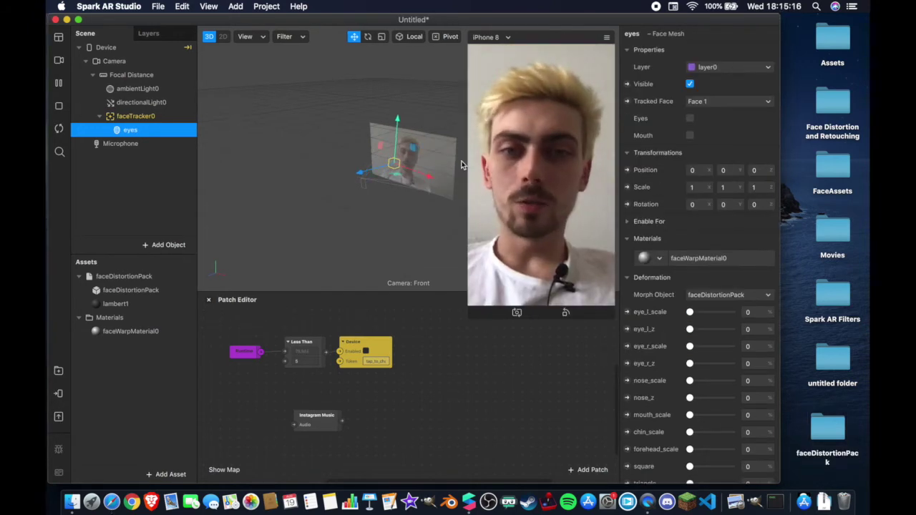
Step: Add a Speaker object to the scene
click(162, 246)
scroll(83, 364, down, 5)
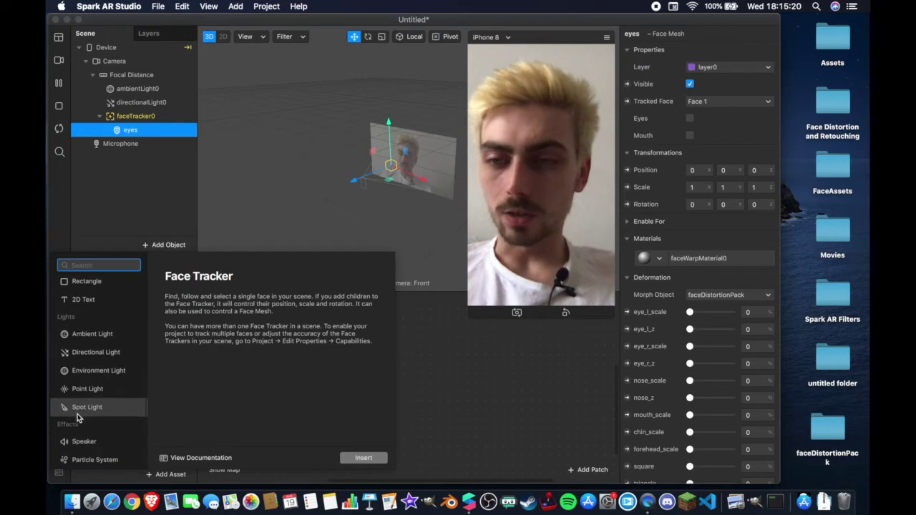
click(89, 446)
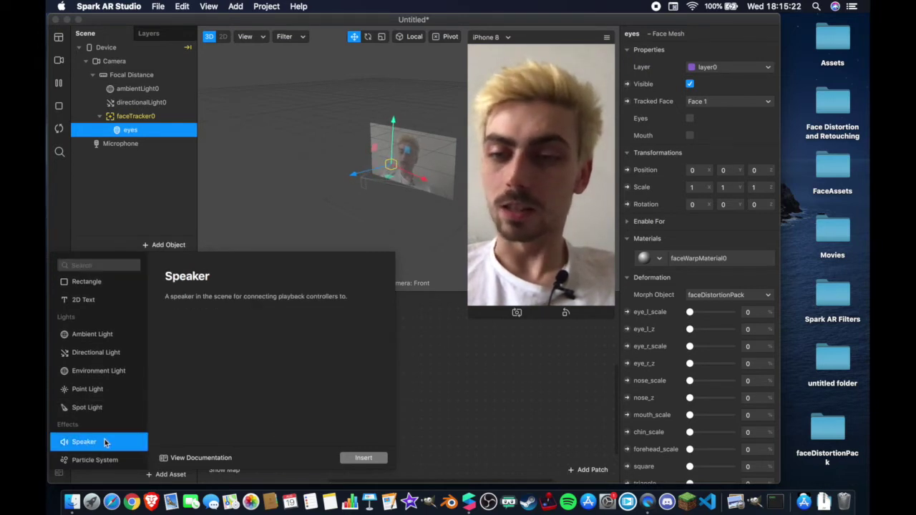
click(361, 459)
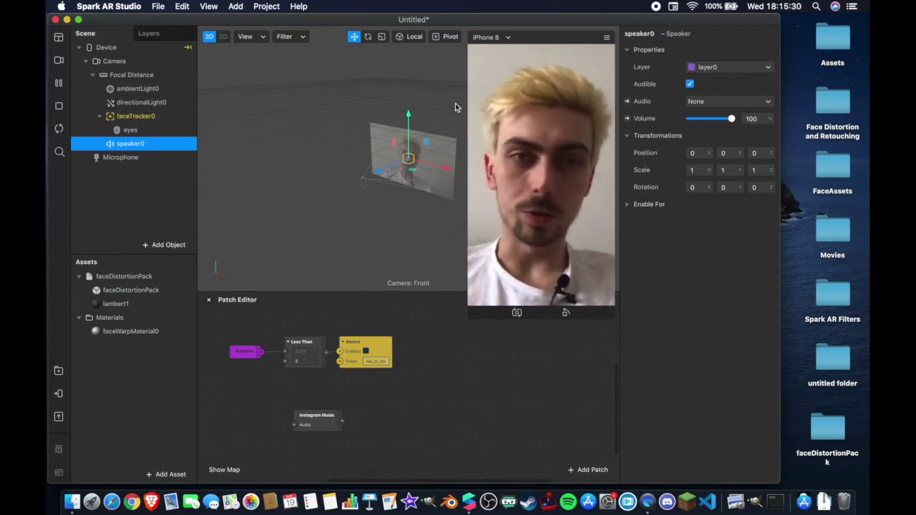
Step: Create a patch for the speaker's Audio property and place it to the right of the Instagram Music patch
click(627, 102)
drag(429, 405, 486, 408)
scroll(371, 402, up, 5)
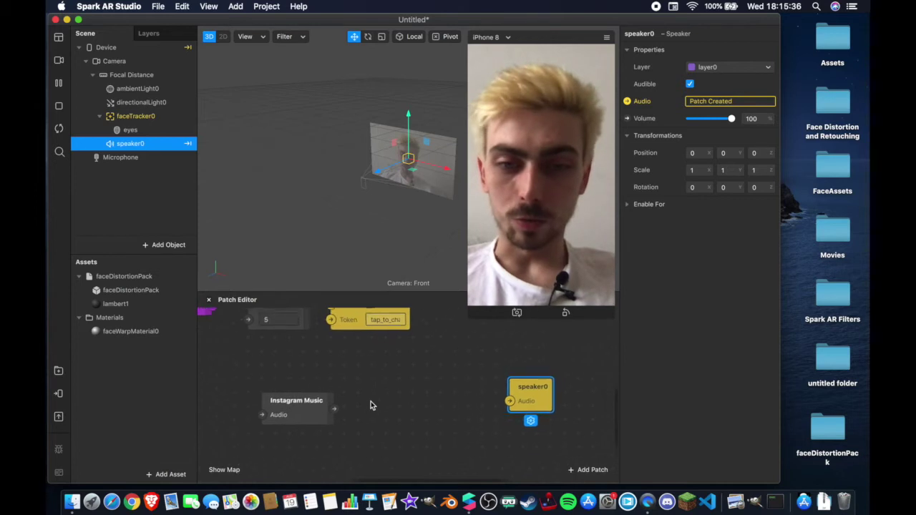
Step: Add an Energy Meter patch fed by the Instagram Music audio output and place it just beside that patch
click(313, 410)
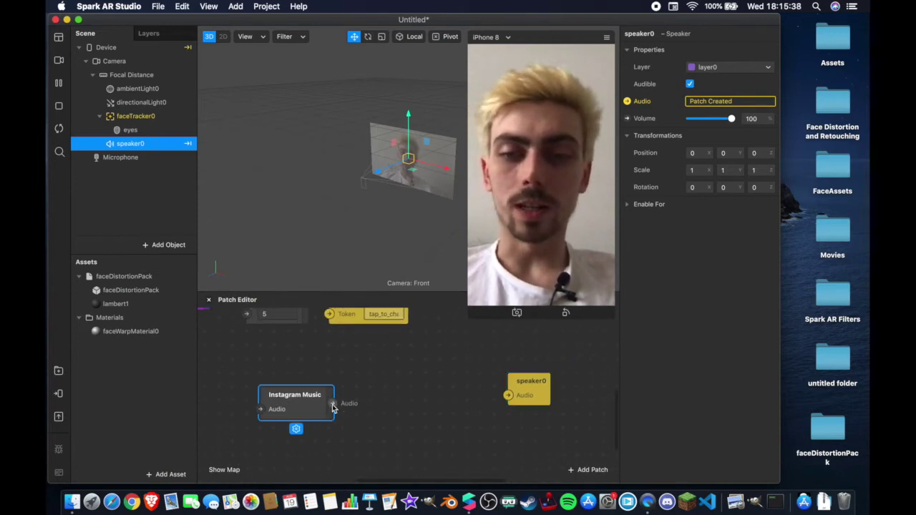
drag(339, 409, 385, 399)
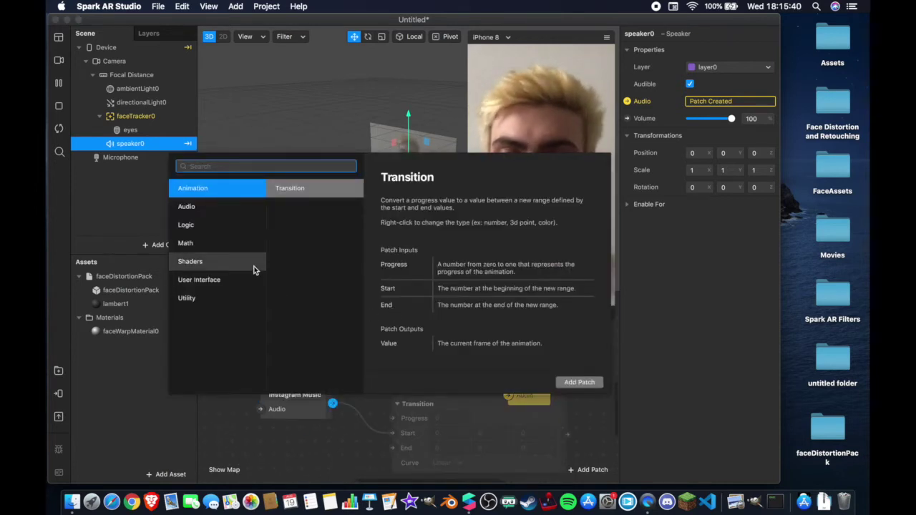
text(ener)
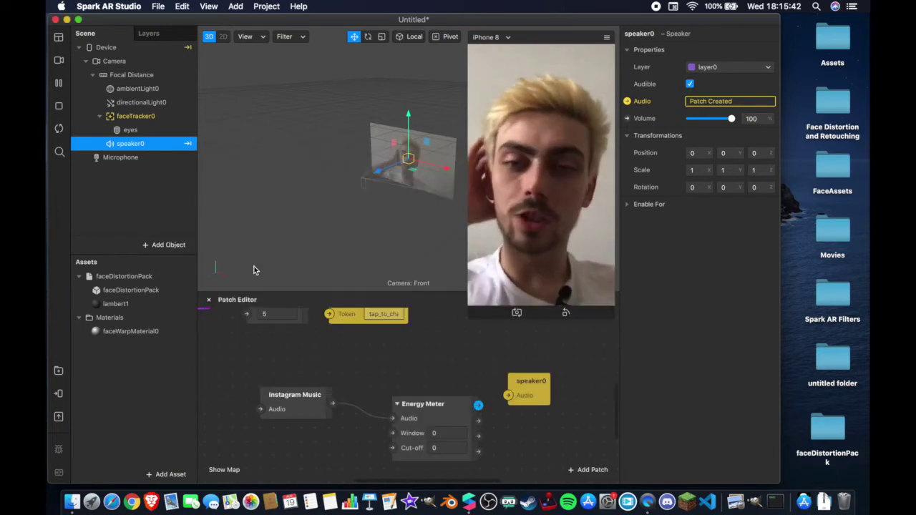
key(Return)
click(394, 382)
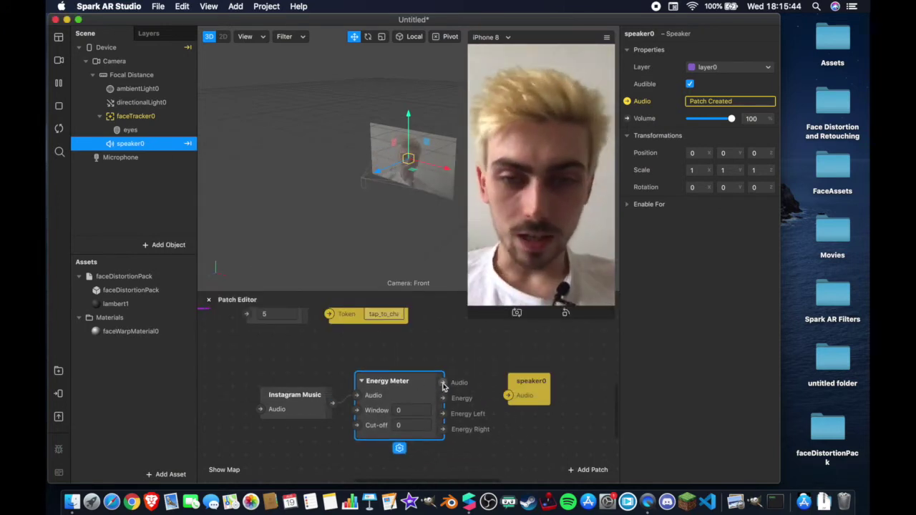
Step: Connect the Energy Meter's Audio output to the speaker patch and space out the Instagram Music and speaker patches
drag(443, 383, 504, 389)
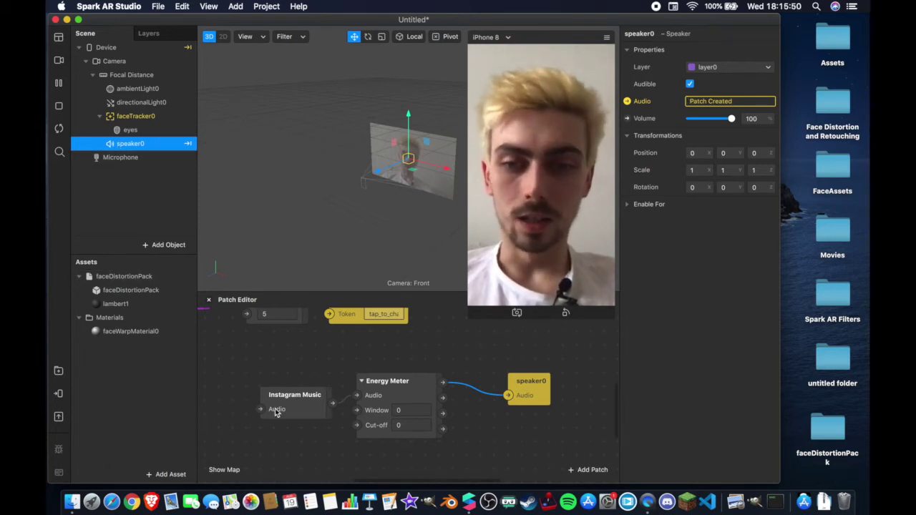
drag(276, 412, 263, 412)
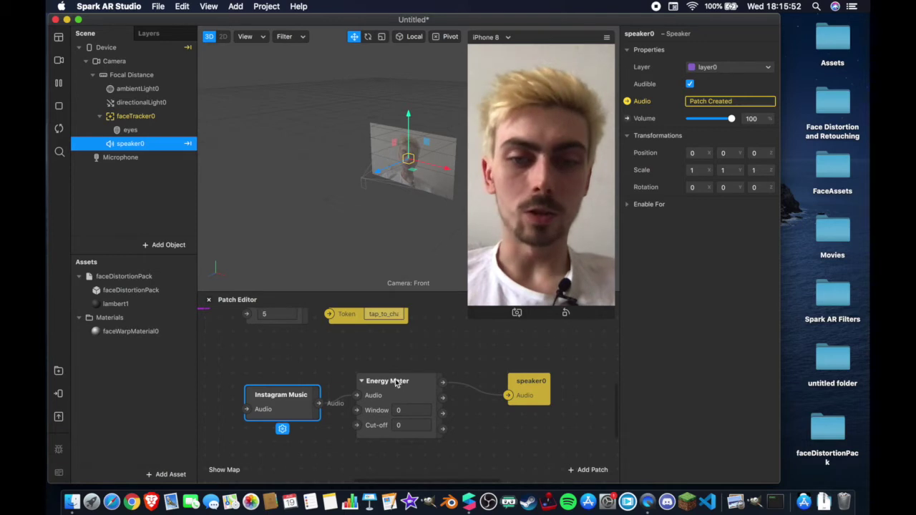
drag(525, 392, 498, 364)
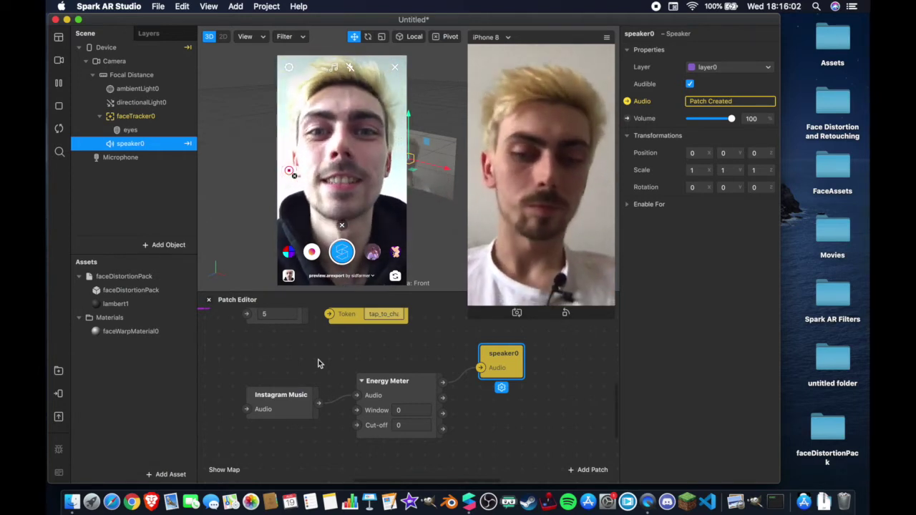
Step: Add a Transition patch driven by the Energy Meter's Energy output and place it to the right of the meter
scroll(375, 364, down, 3)
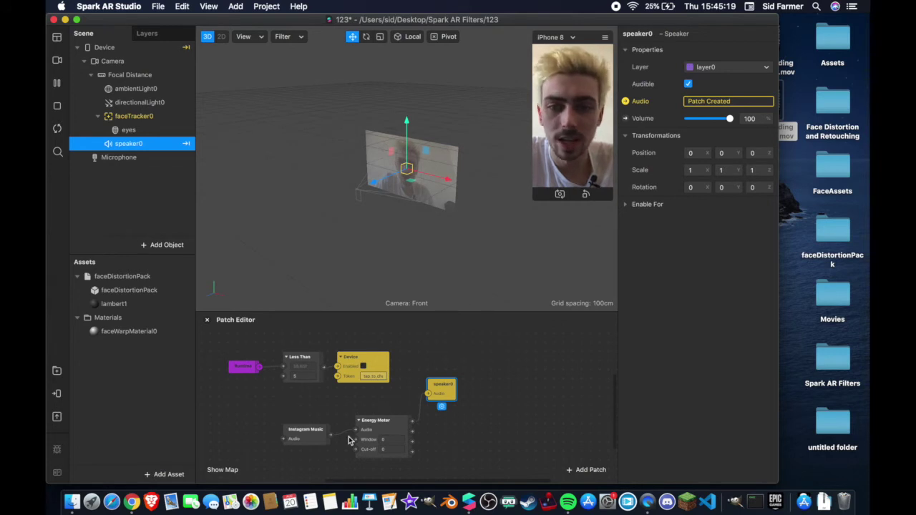
click(295, 435)
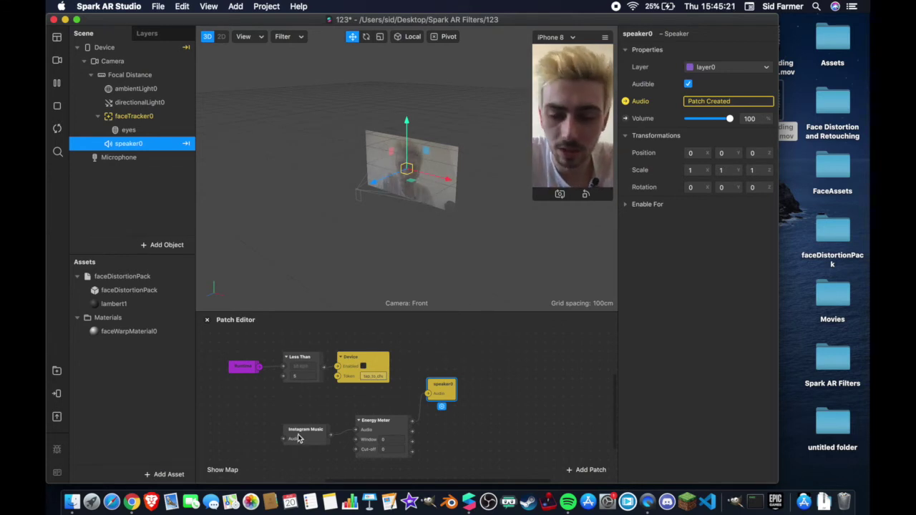
scroll(305, 428, down, 2)
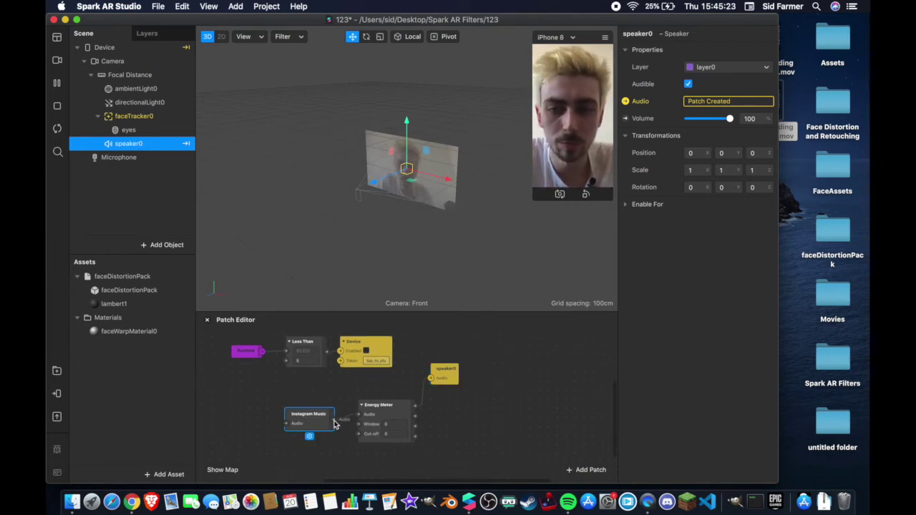
click(374, 417)
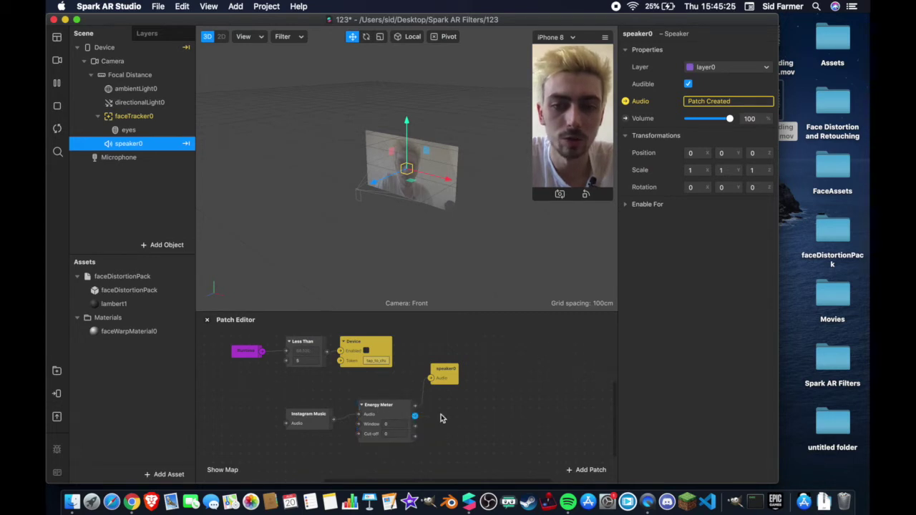
drag(464, 420, 458, 418)
text(trans)
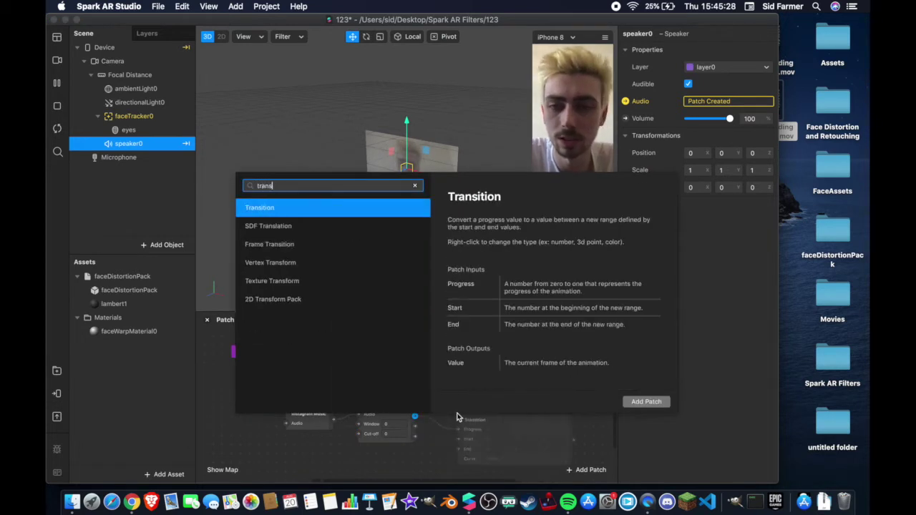
key(Return)
drag(531, 425, 509, 409)
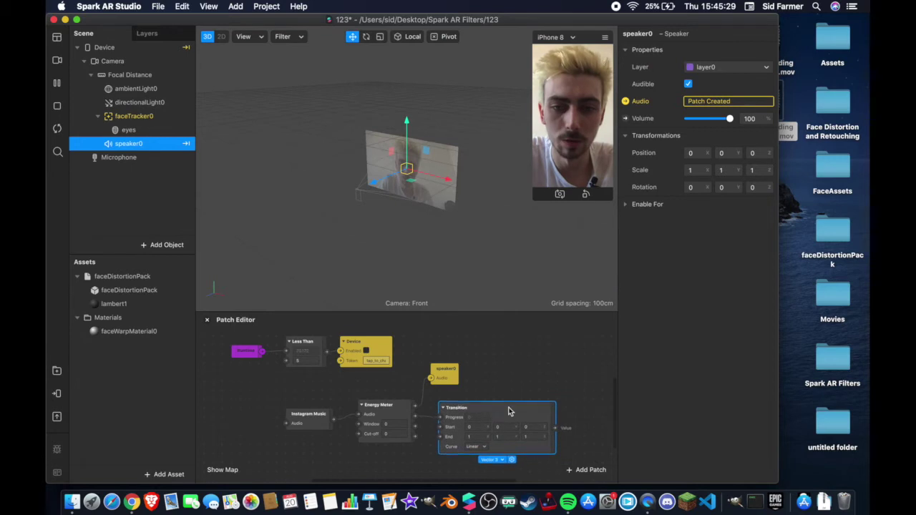
Step: Change the Transition patch's value type to Number
scroll(504, 414, right, 2)
click(482, 451)
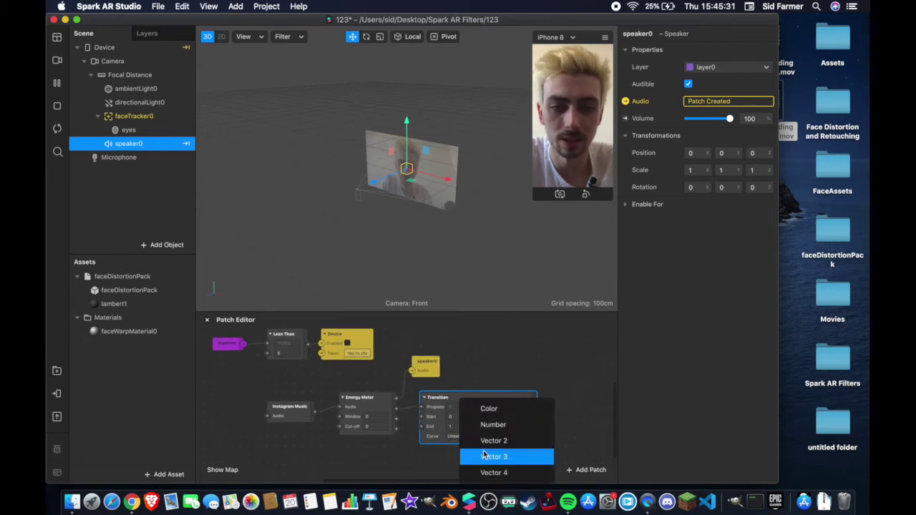
click(503, 426)
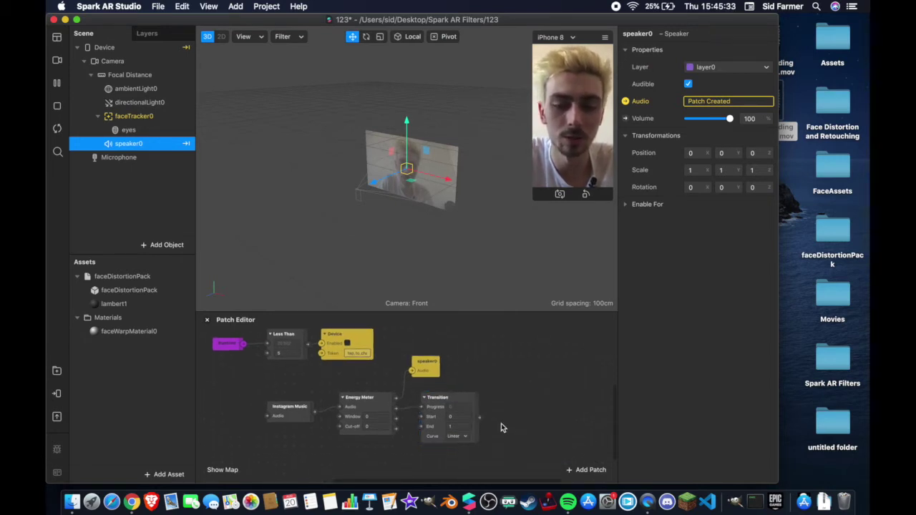
Step: Create patches for the eyes mesh's eye_l_scale and eye_r_scale weights and connect the Transition output to both
click(127, 132)
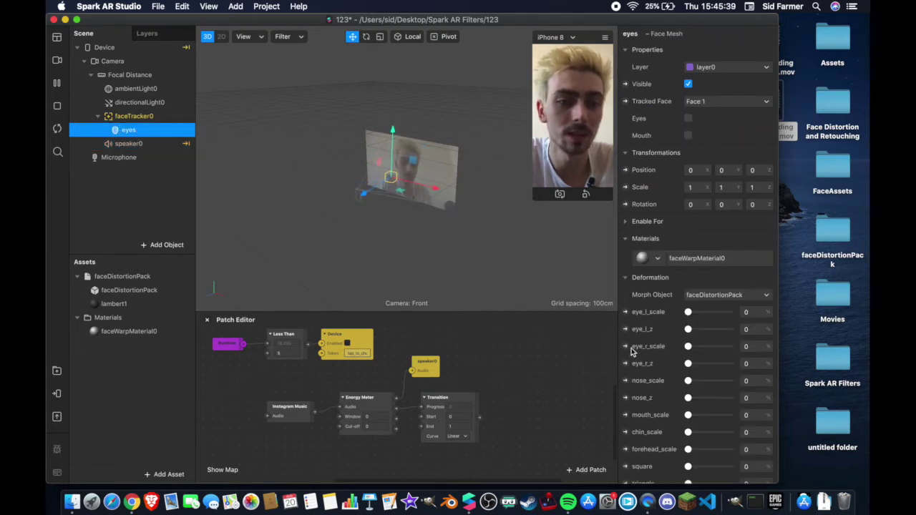
click(625, 312)
click(625, 347)
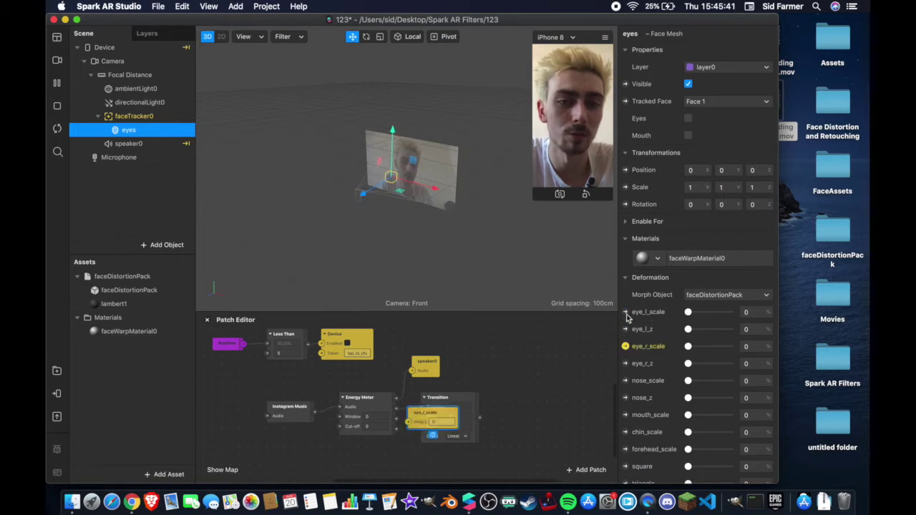
drag(425, 418, 504, 440)
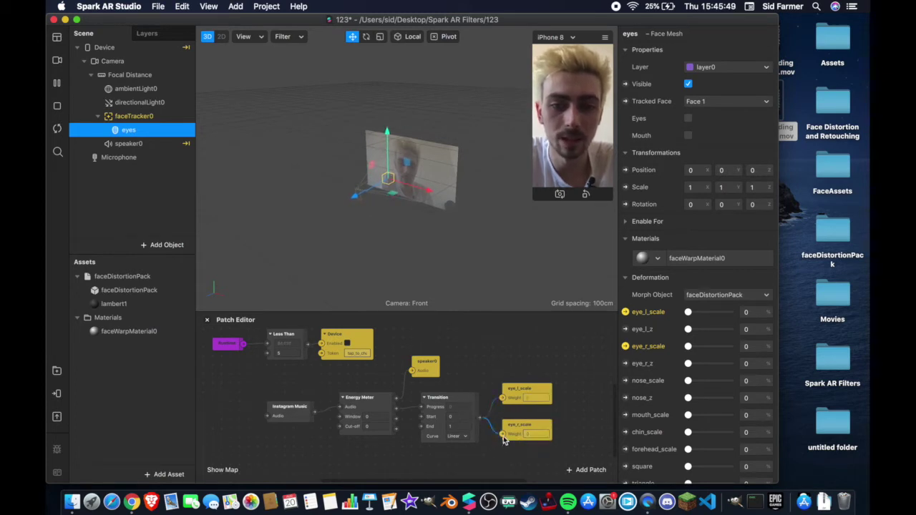
Step: Set the Transition patch's End value to 5
click(457, 426)
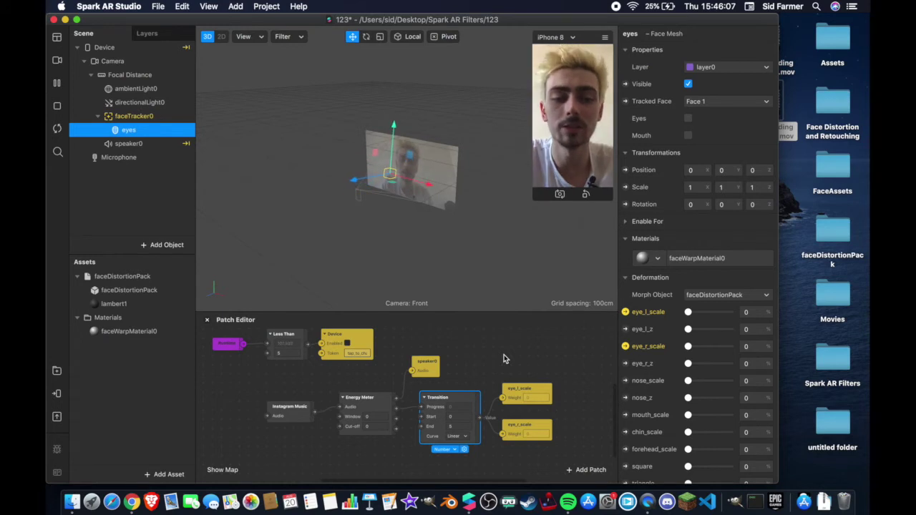
scroll(479, 384, right, 3)
click(485, 368)
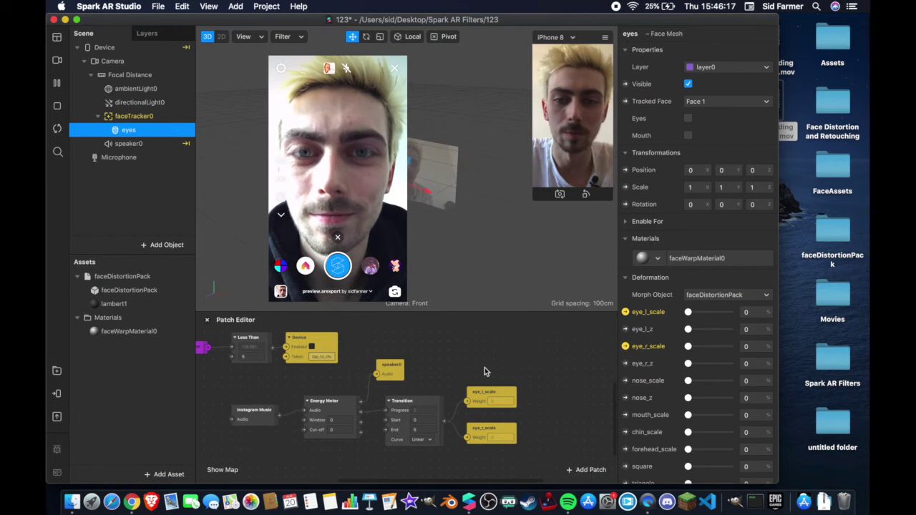
scroll(485, 367, left, 3)
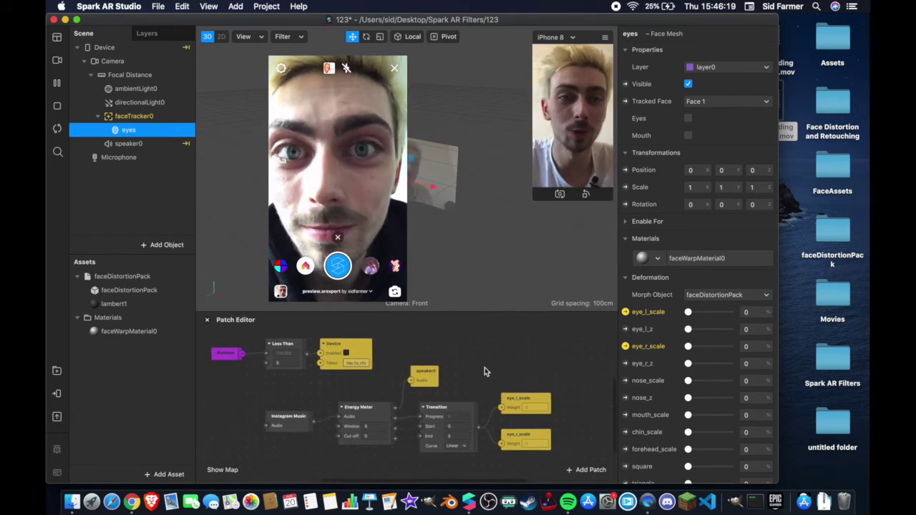
scroll(485, 368, right, 2)
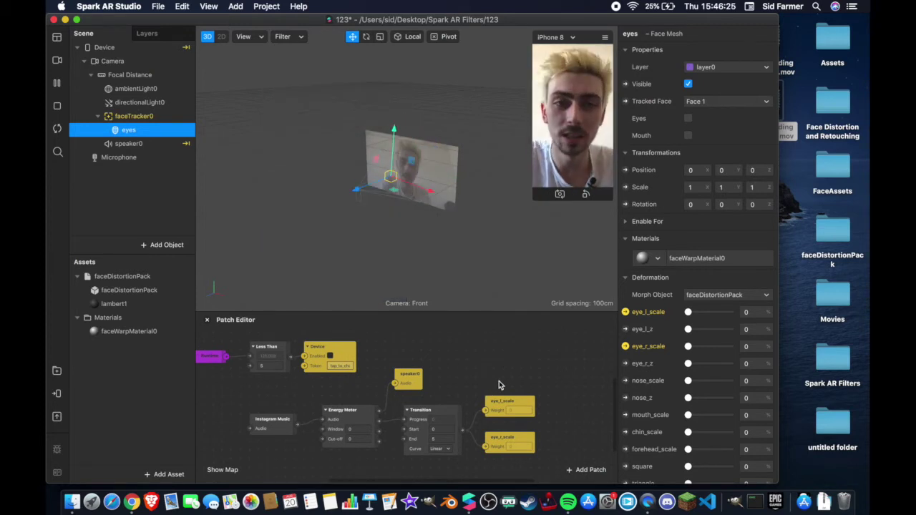
Step: Move the eye_l_scale patch away from the Transition patch and add a Delay patch driven by the Transition output
drag(507, 407, 559, 382)
scroll(493, 419, right, 5)
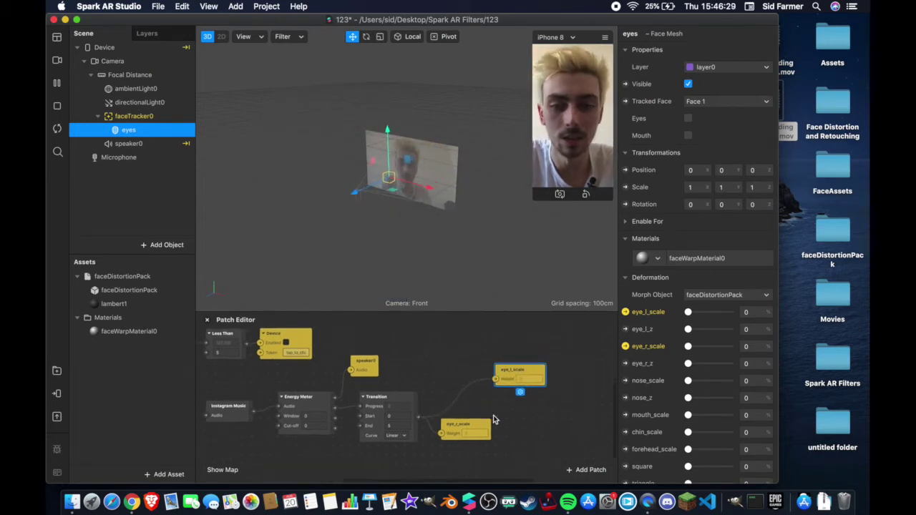
drag(418, 416, 442, 387)
text(delay)
key(Return)
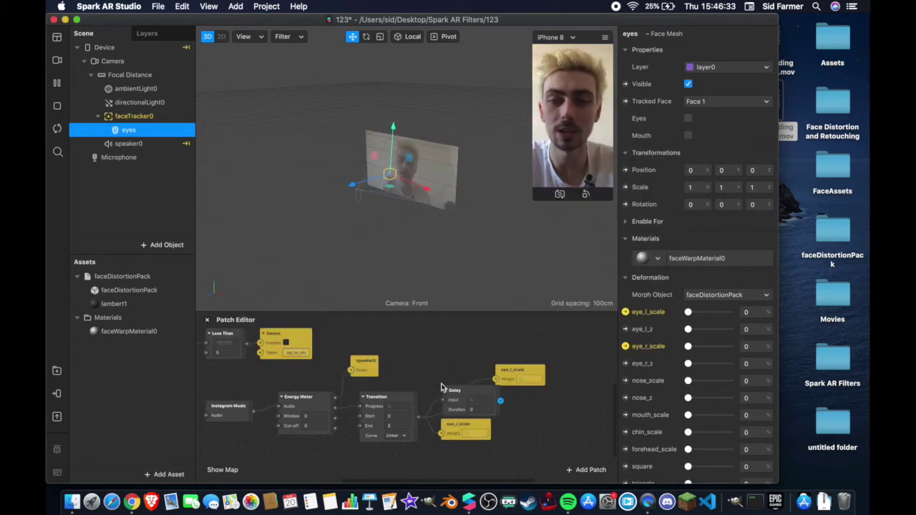
drag(459, 393, 451, 382)
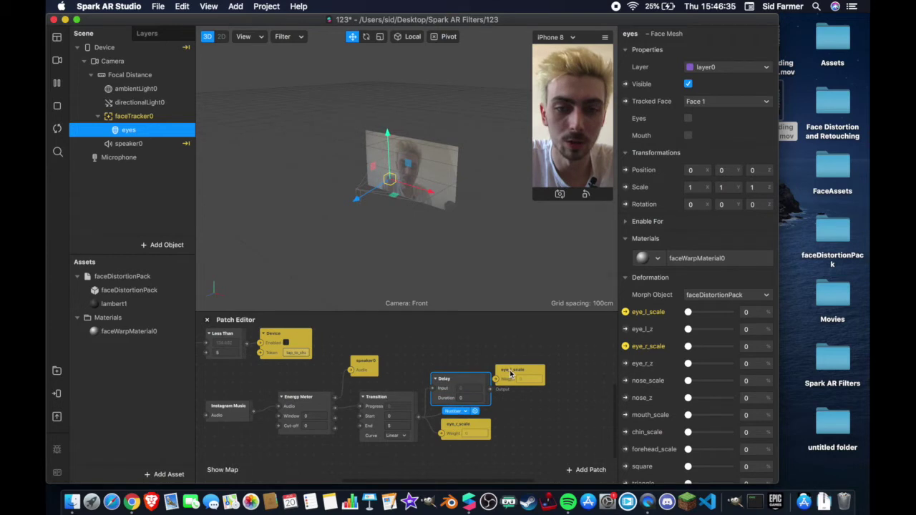
Step: Connect the Delay output to the eye_l_scale weight and set the Delay duration to 2
drag(519, 373, 555, 363)
drag(462, 381, 532, 371)
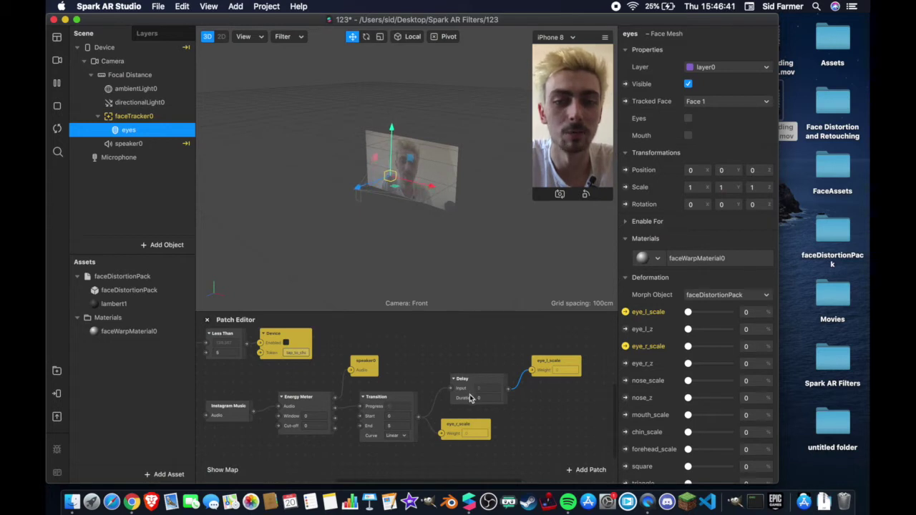
click(497, 399)
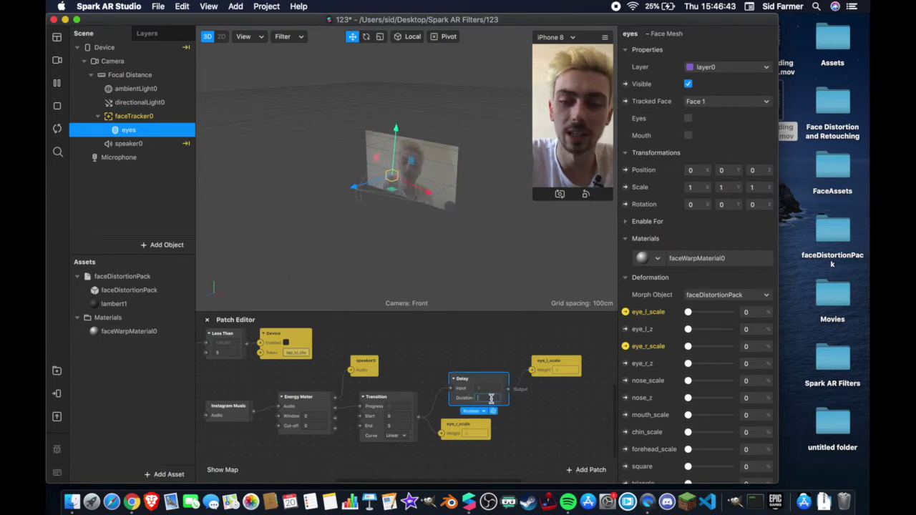
click(495, 366)
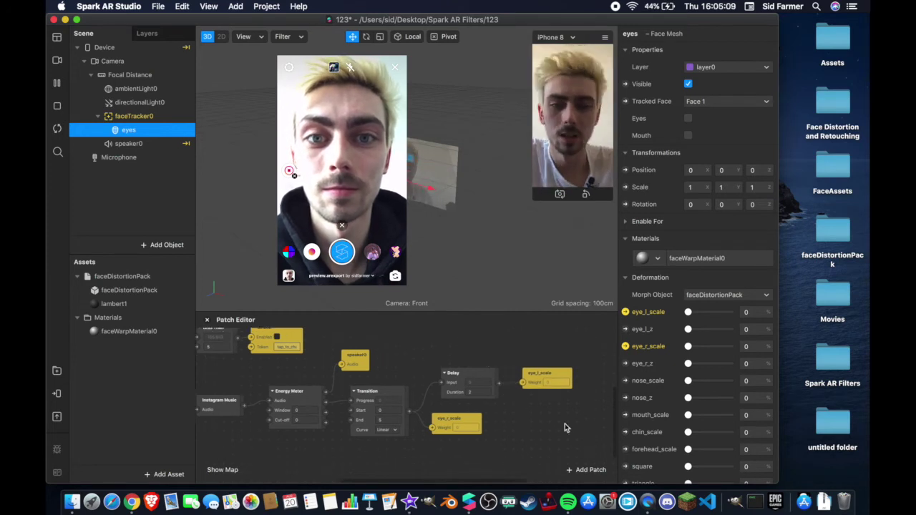
Step: Shift the Delay and eye scale patches down in line with the Transition patch, and move all four away from the Energy Meter
drag(432, 367, 531, 449)
drag(533, 379, 534, 398)
click(383, 381)
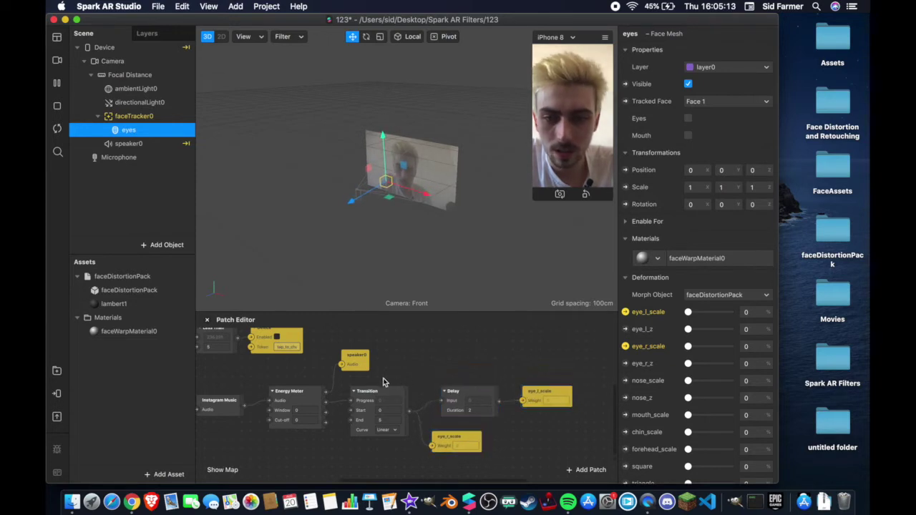
drag(383, 382, 542, 441)
drag(477, 407, 486, 425)
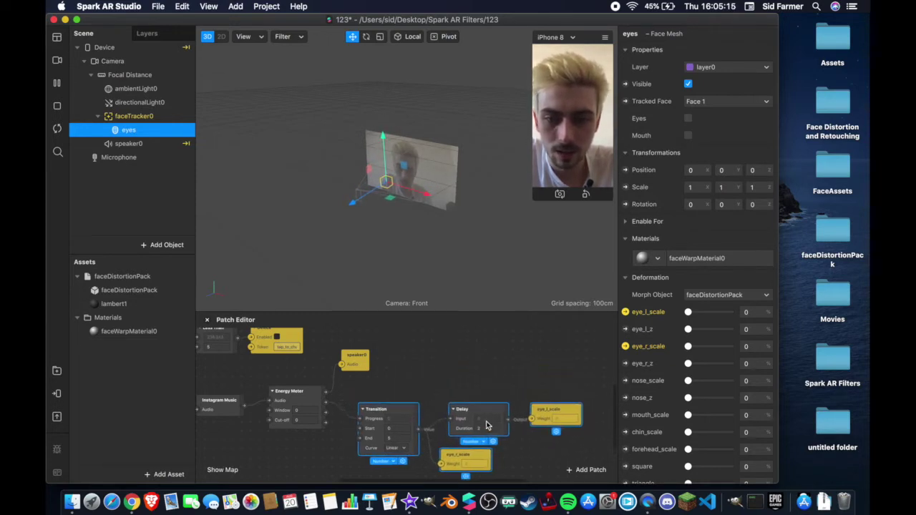
Step: Add a comment box around the Transition, Delay, eye_l_scale and eye_r_scale patches
scroll(487, 426, down, 2)
scroll(487, 425, right, 2)
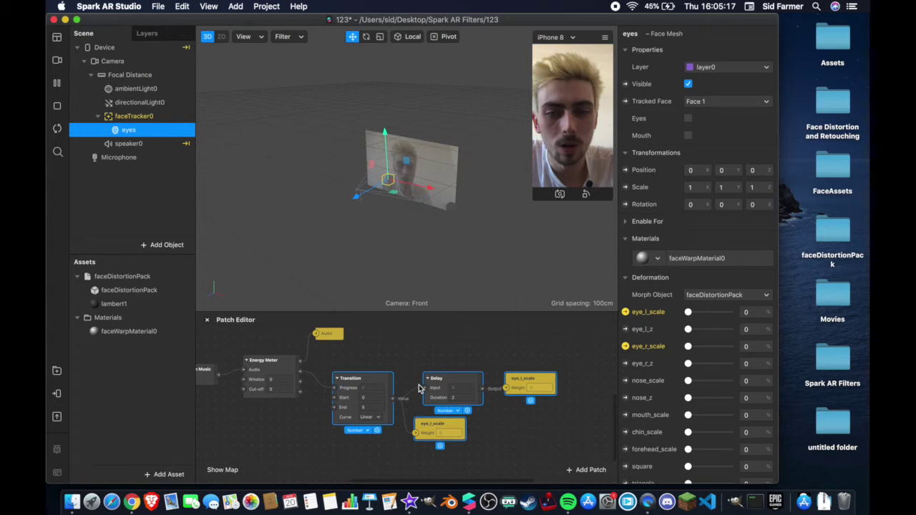
right_click(451, 381)
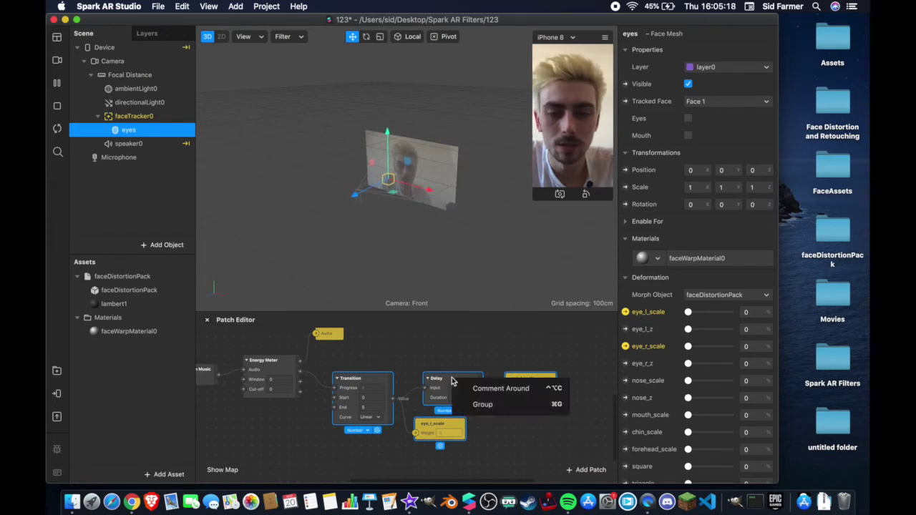
click(500, 390)
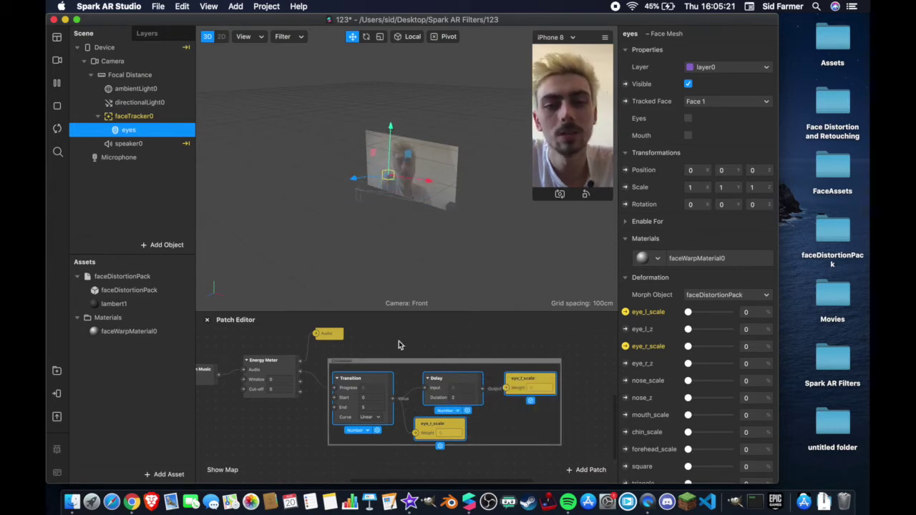
click(420, 339)
Step: Enlarge the Patch Editor to make room for more patches below the music-driven group
scroll(419, 339, down, 3)
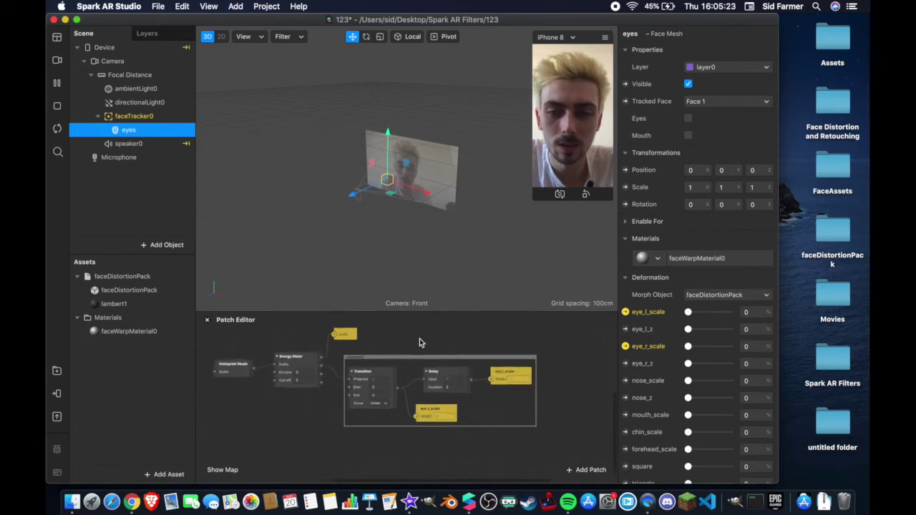
scroll(419, 339, up, 3)
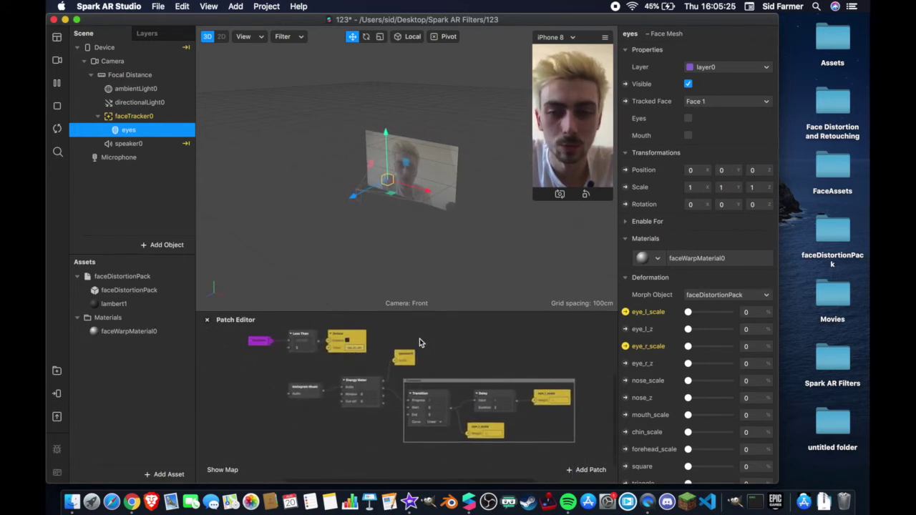
drag(430, 313, 431, 224)
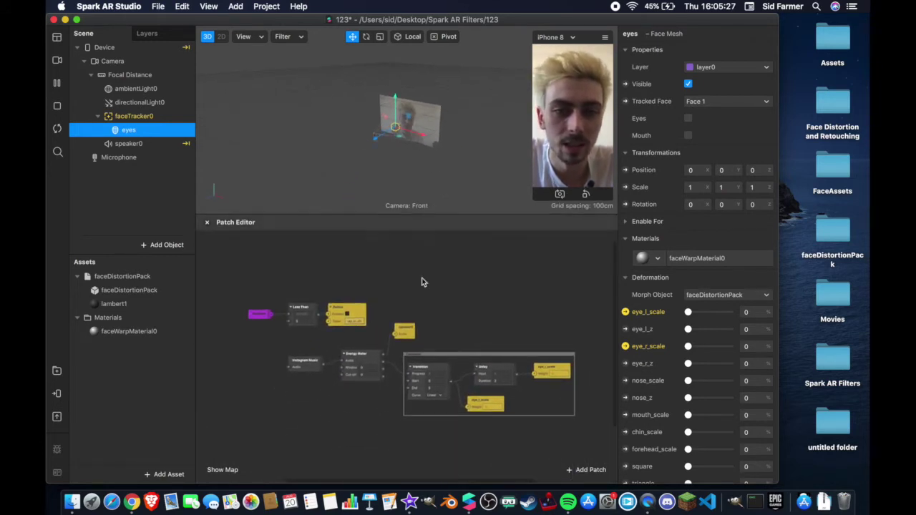
scroll(424, 383, down, 3)
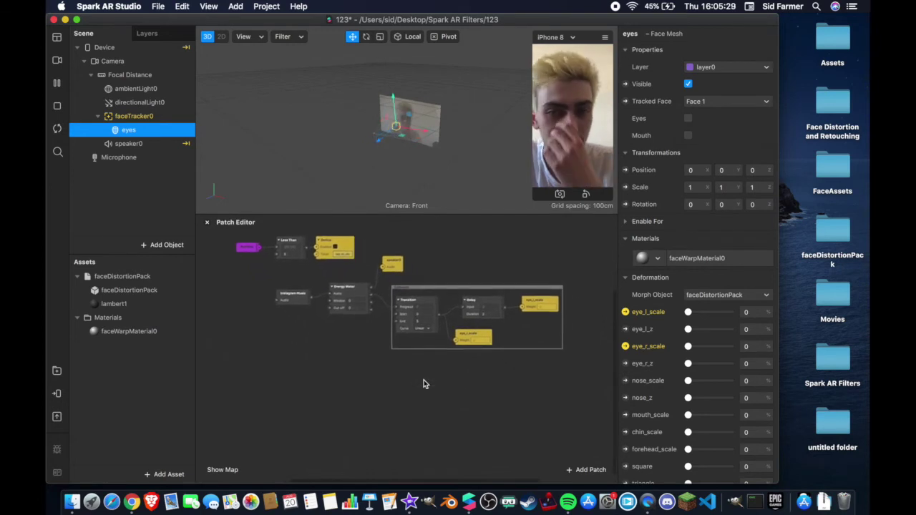
click(286, 297)
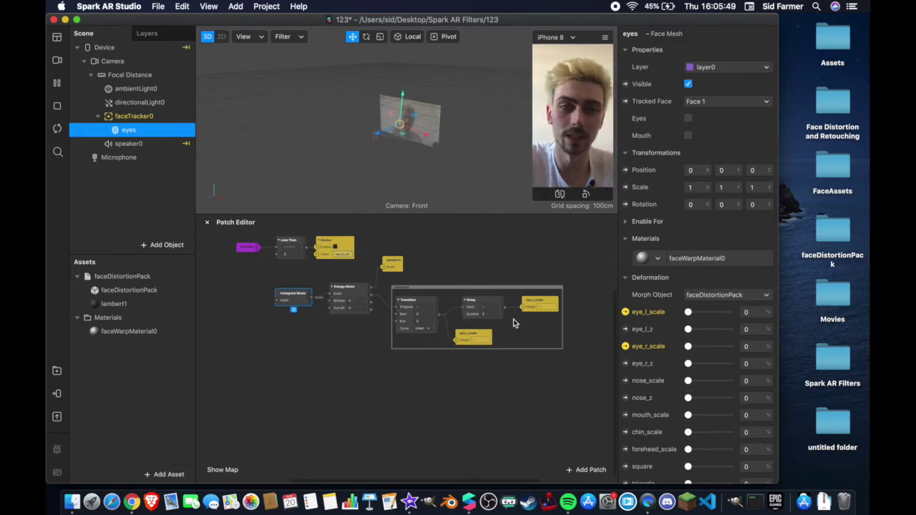
click(424, 374)
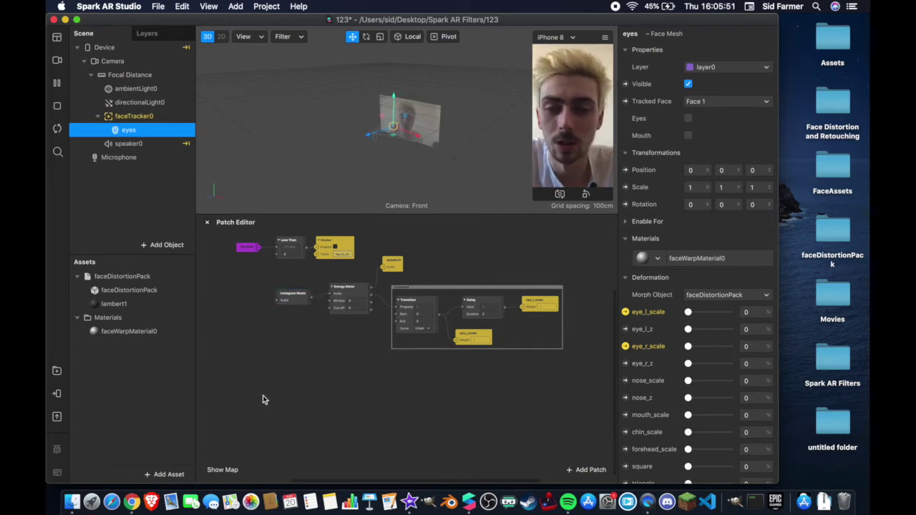
Step: Add a Screen Tap patch in the empty area below the Instagram Music patch
scroll(263, 396, left, 2)
double_click(254, 356)
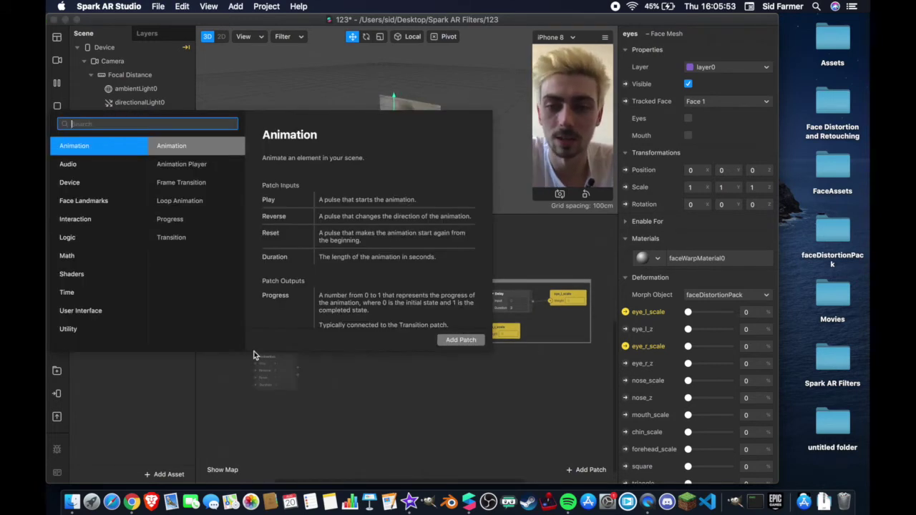
text(screen)
key(Down)
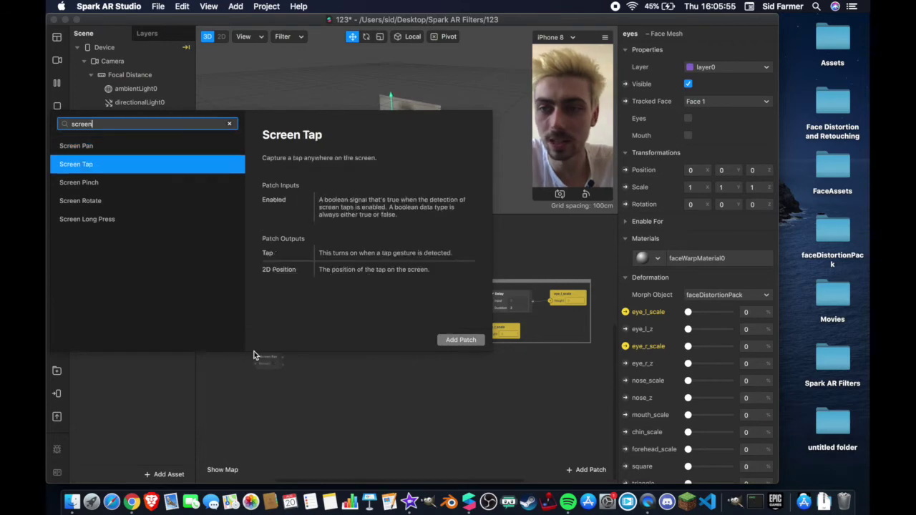
key(Return)
drag(272, 358, 254, 350)
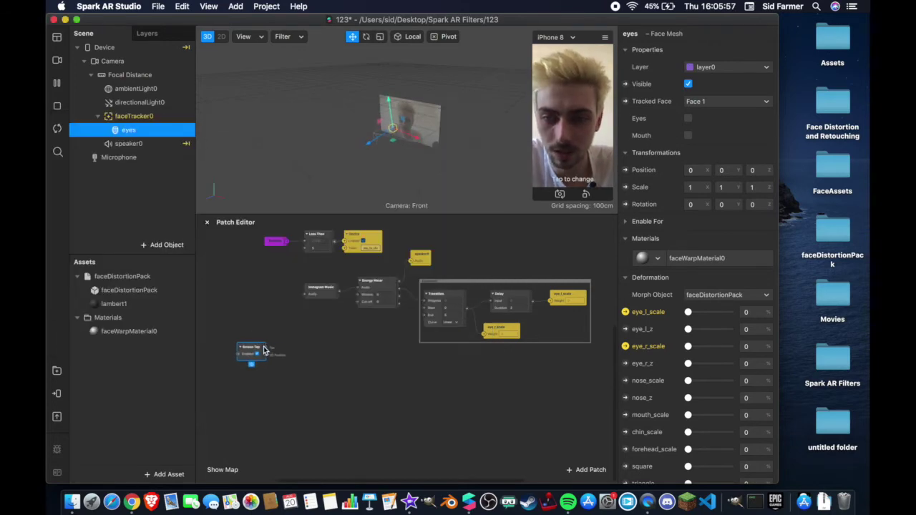
Step: Add a Counter patch driven by the Screen Tap patch and place it to the right
double_click(279, 352)
text(count)
key(Return)
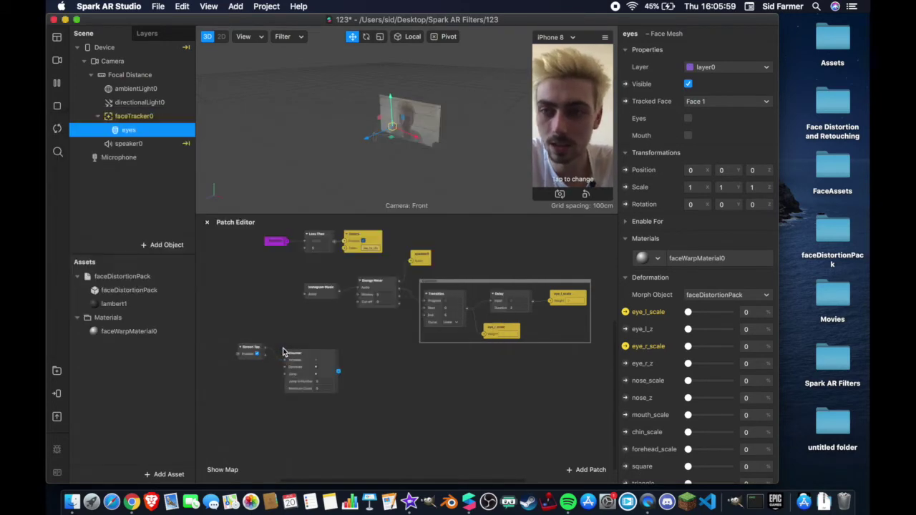
drag(299, 362, 293, 338)
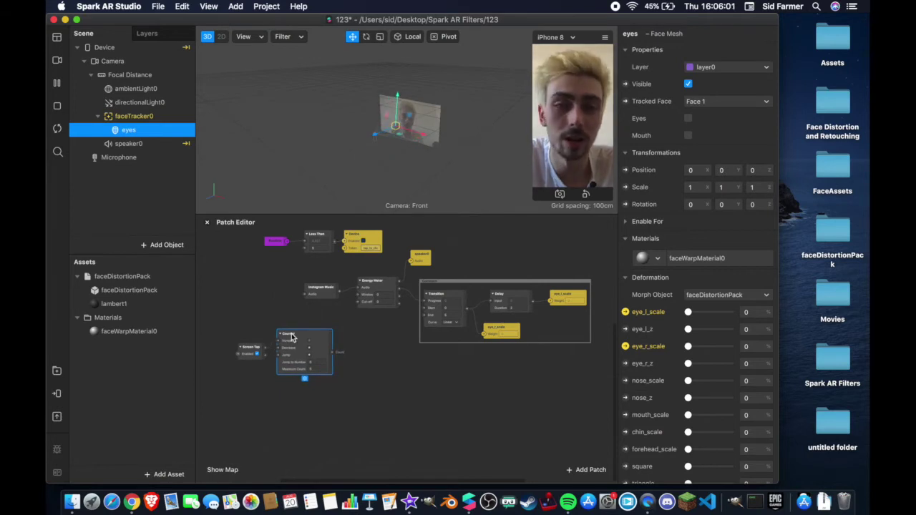
Step: Add an Equals Exactly patch driven by the Counter's Count output and place it to the right of the Counter
drag(332, 356, 346, 349)
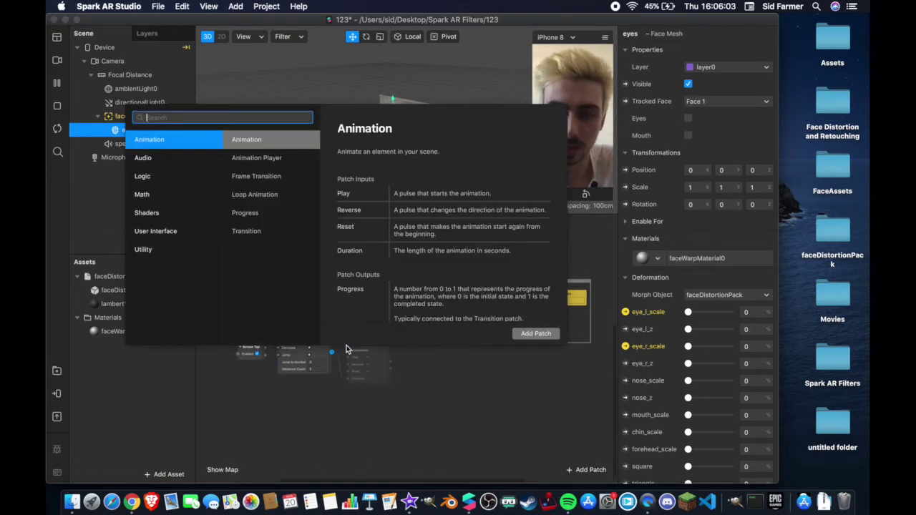
text(equals)
key(Down)
key(Return)
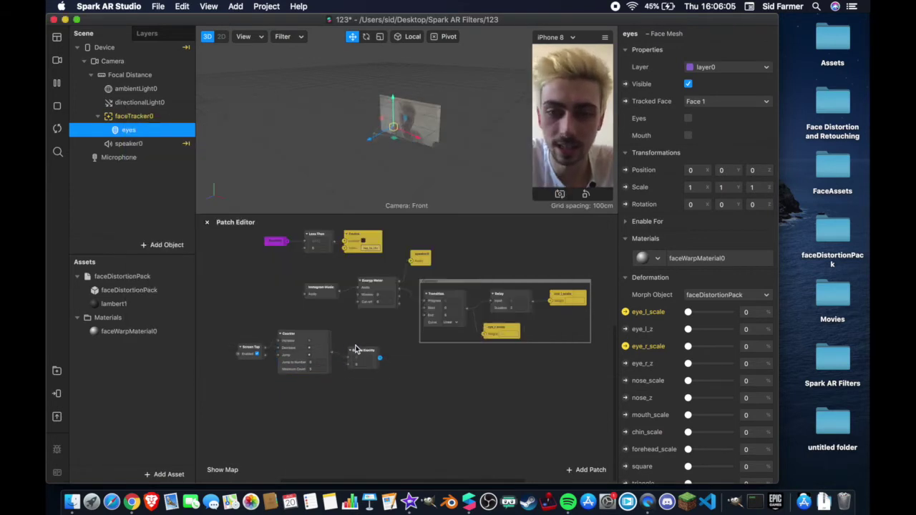
drag(360, 338, 357, 329)
Step: Duplicate the Equals Exactly patch below the first with comparison value 1, and set the Counter's Maximum Count to 2
key(super+d)
drag(368, 376, 351, 370)
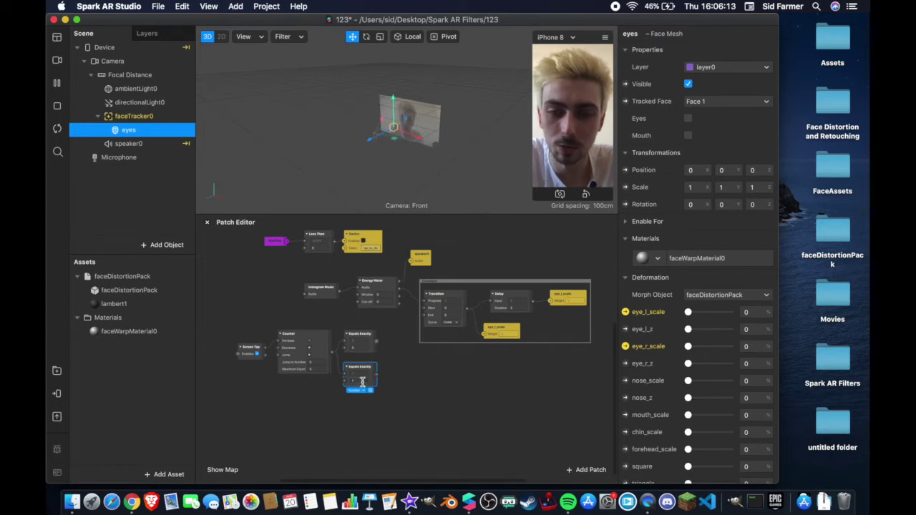
click(312, 368)
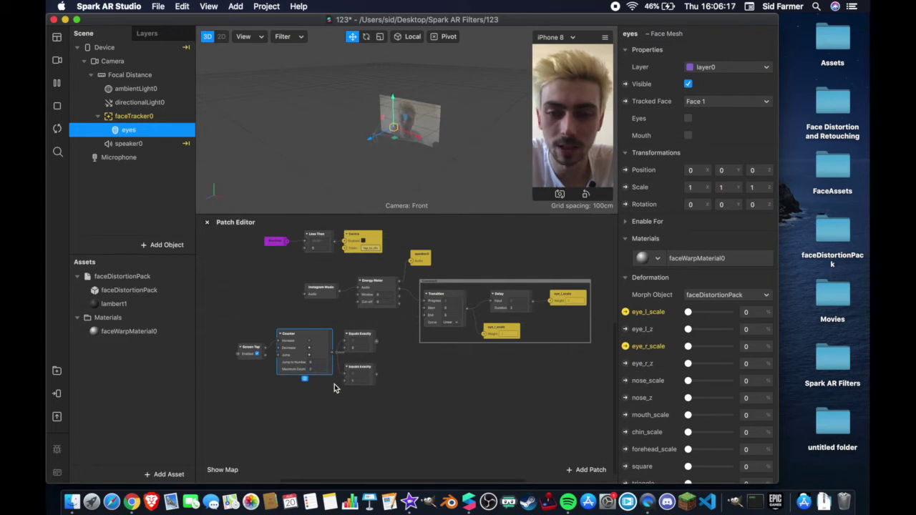
Step: Create a patch for the eyes mesh's Visible property and connect the first Equals Exactly output to it
drag(408, 379, 244, 276)
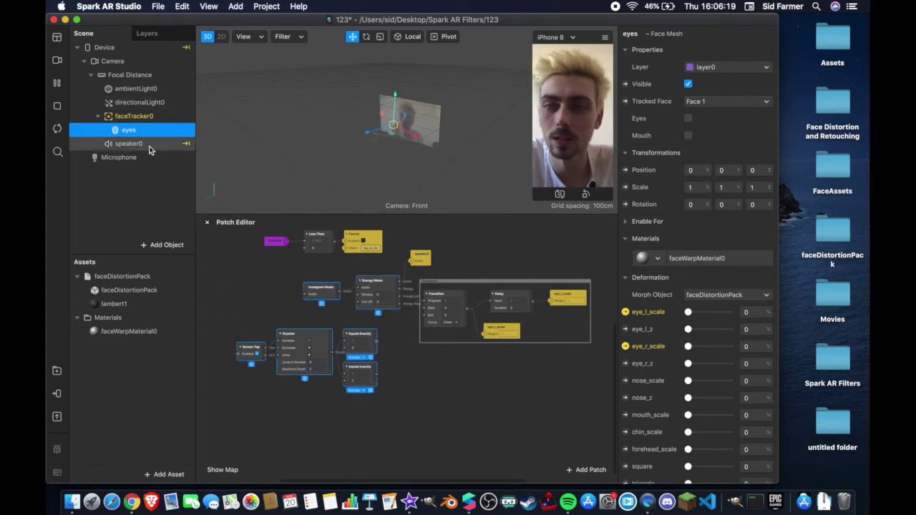
click(625, 85)
drag(422, 367, 390, 346)
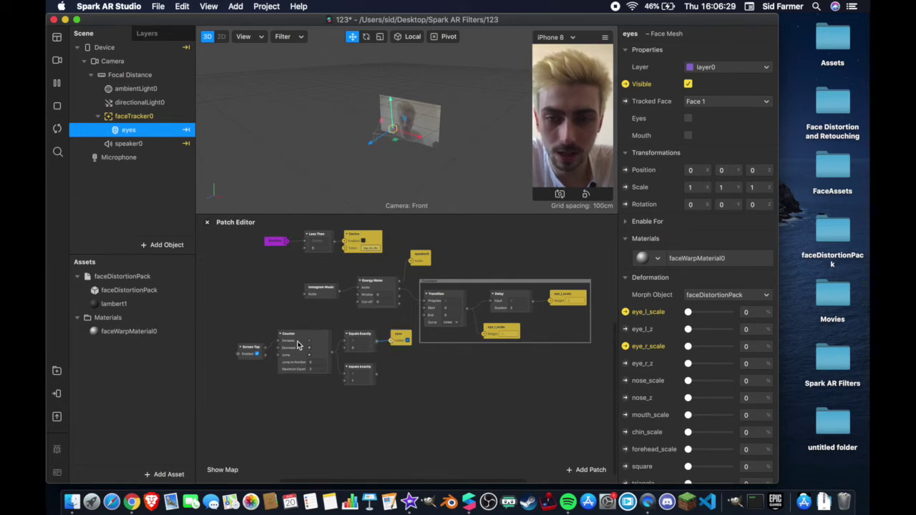
Step: Test the tap-controlled visibility of the eyes mesh in the device preview, and reduce the Patch Editor's height
click(607, 37)
click(648, 58)
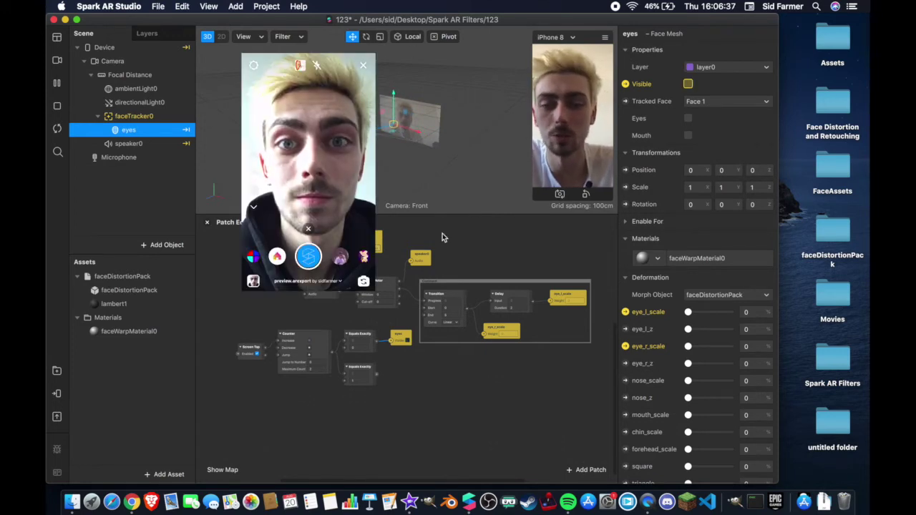
drag(447, 219, 450, 284)
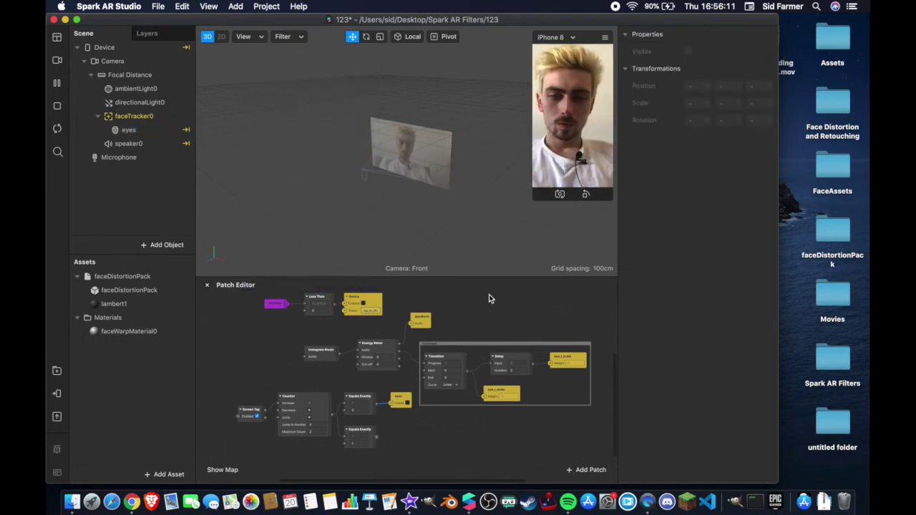
scroll(489, 294, down, 3)
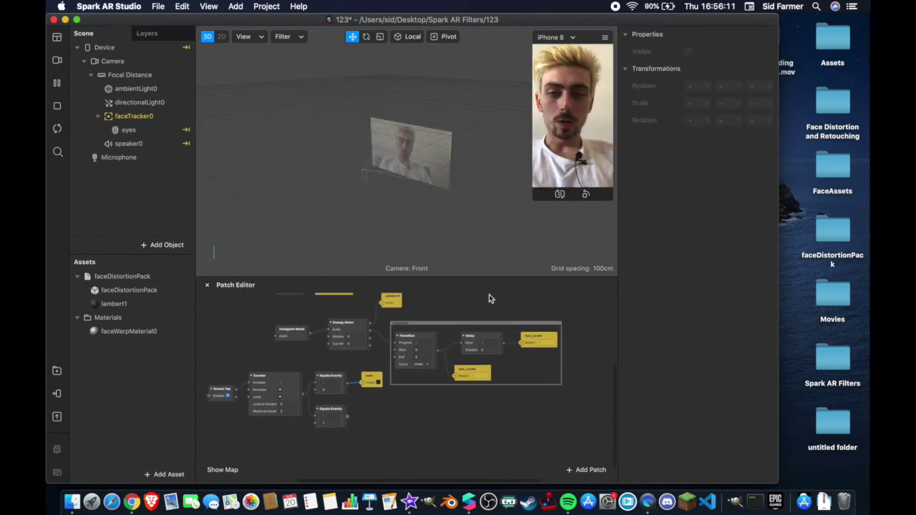
Step: Duplicate the eyes face mesh and rename the copy eyes/mouth
click(140, 132)
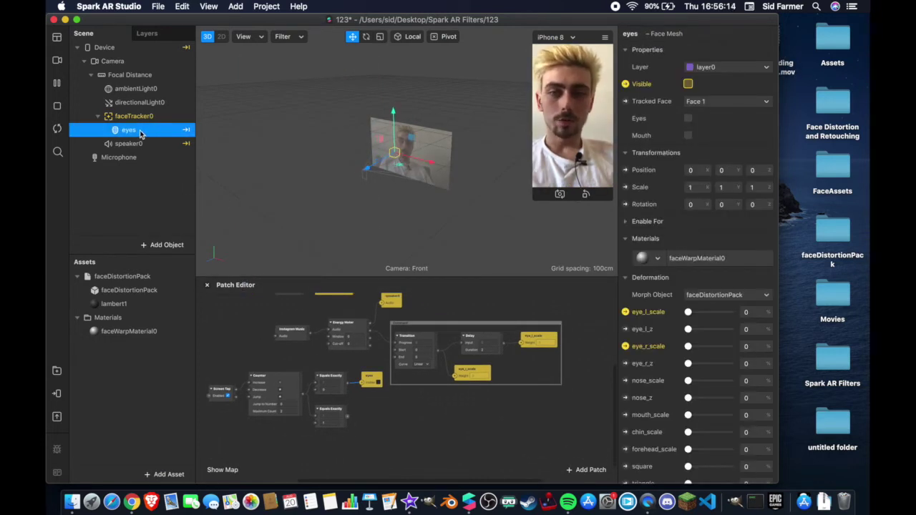
key(super+d)
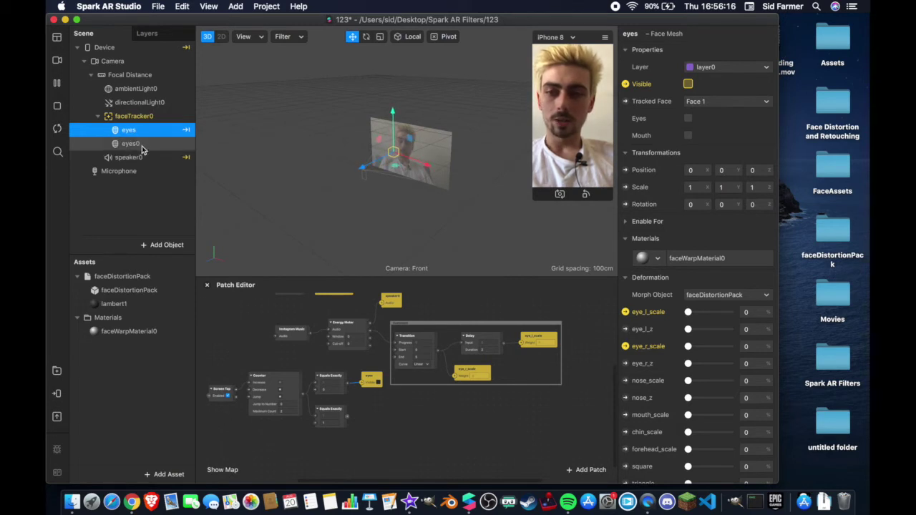
click(142, 144)
click(141, 144)
text(eyes/mo)
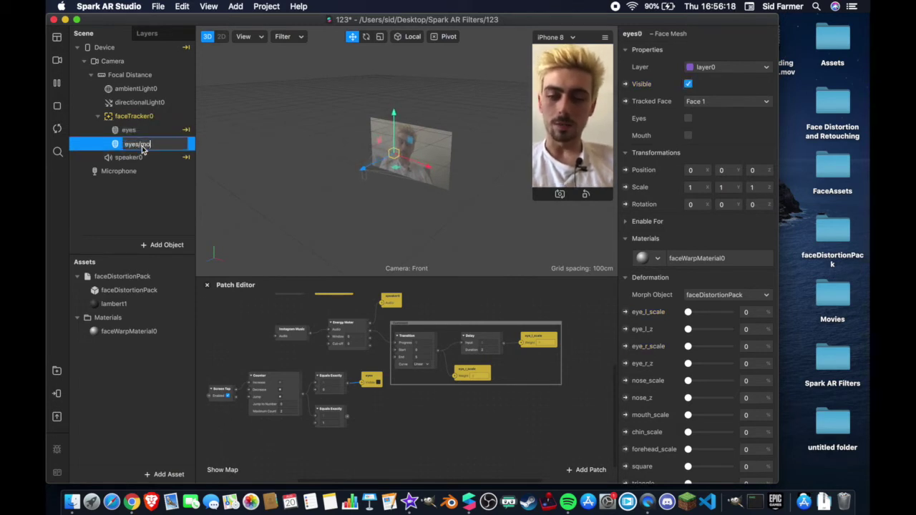
text(uth)
key(Return)
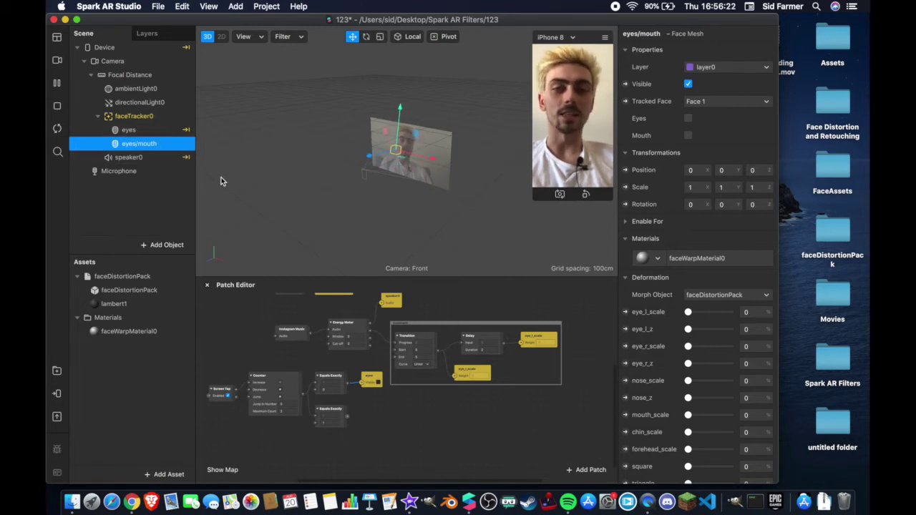
Step: Create patches for the eyes/mouth mesh's eye_l_scale and eye_r_scale deformations and place them beside the second Delay patch
click(129, 130)
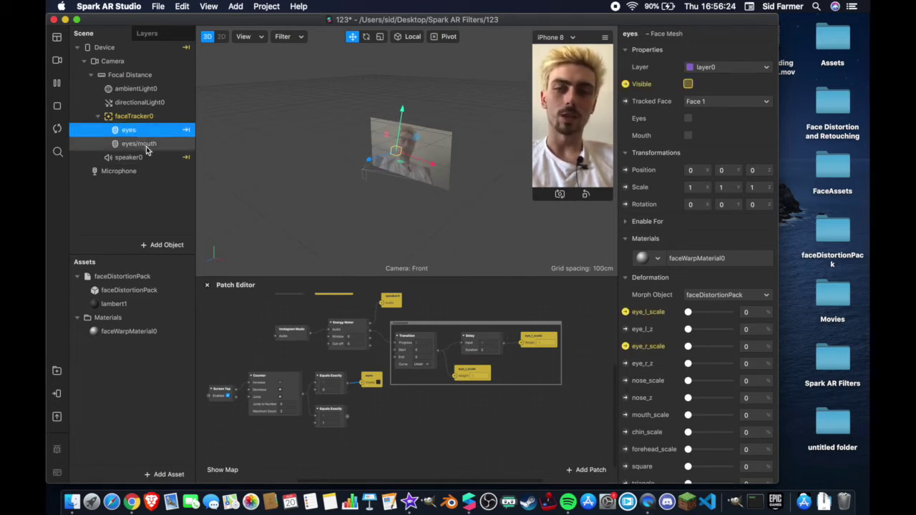
click(136, 143)
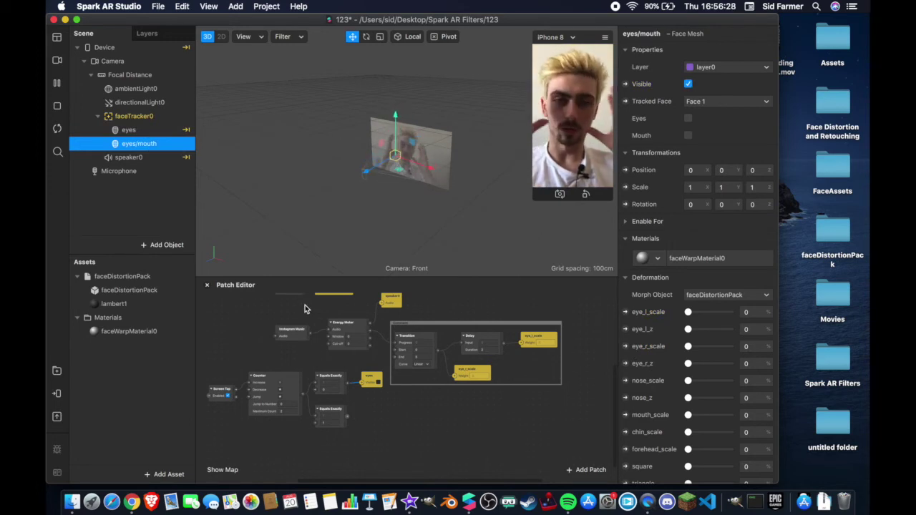
scroll(698, 214, down, 3)
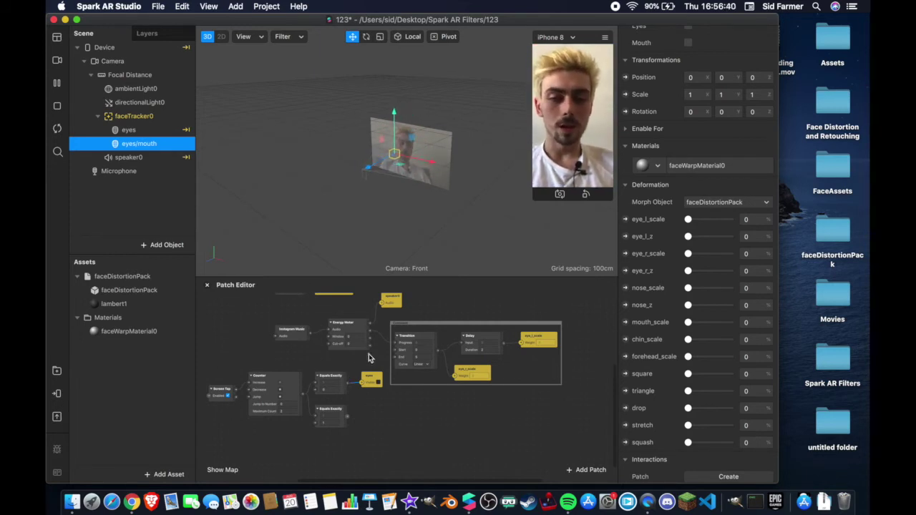
scroll(379, 348, up, 3)
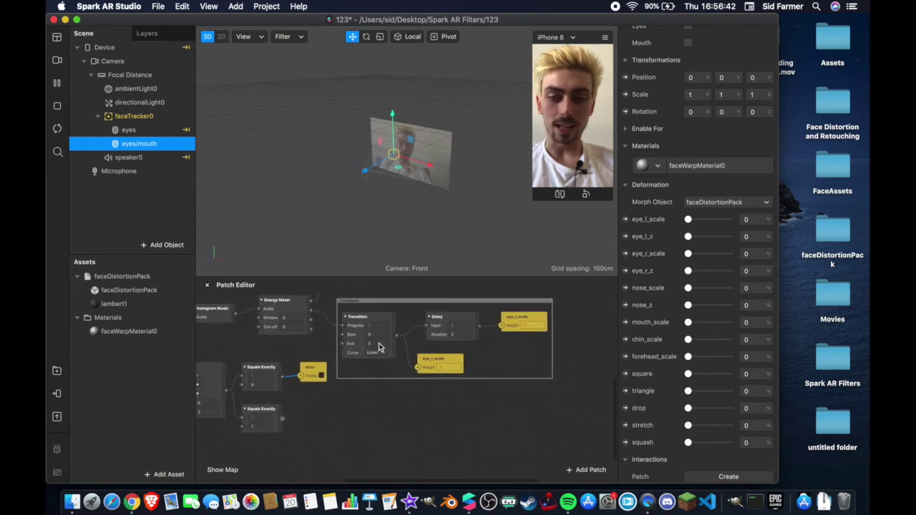
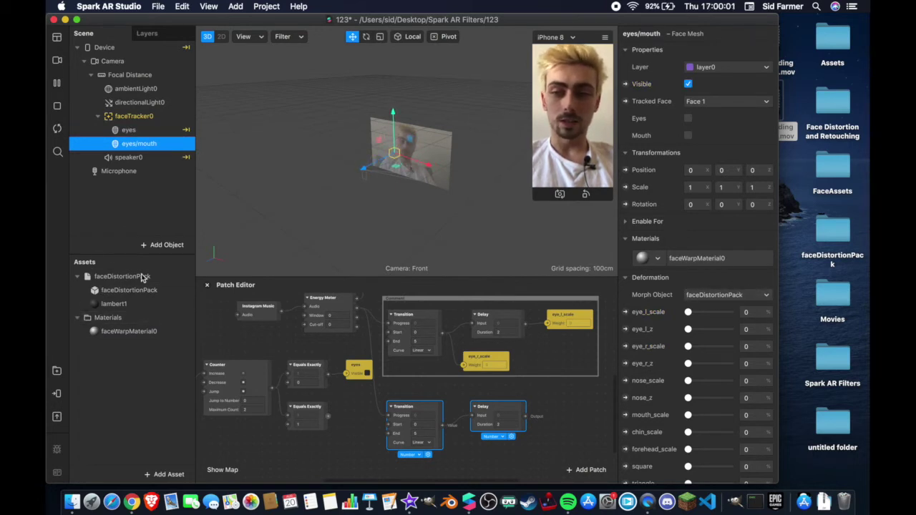
scroll(686, 332, down, 3)
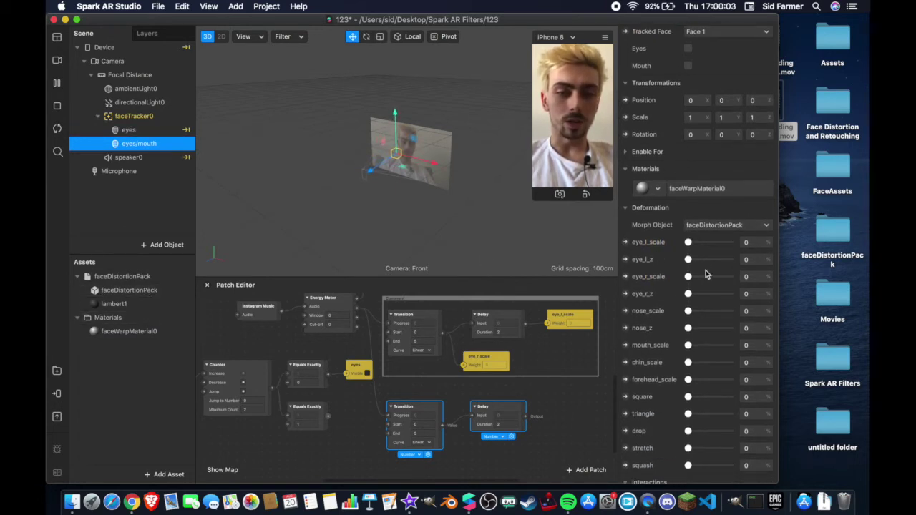
scroll(705, 274, down, 1)
scroll(572, 351, down, 5)
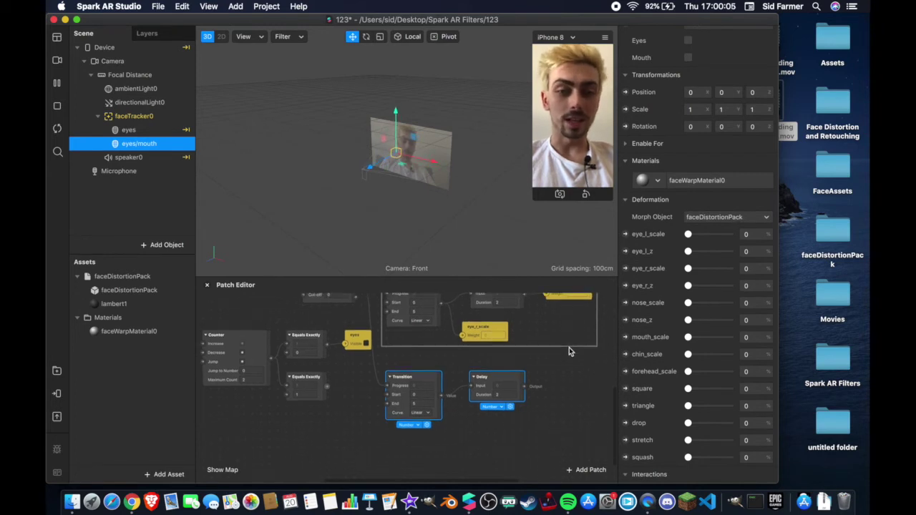
click(626, 268)
drag(425, 402, 553, 340)
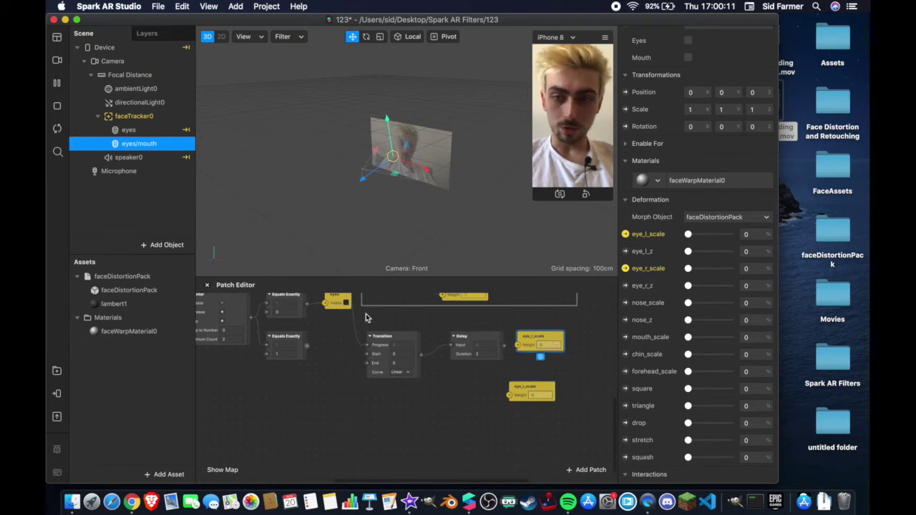
Step: Align the two new eye-scale patches, then connect the second Delay to eye_l_scale and the second Transition to eye_r_scale
drag(531, 396, 539, 395)
drag(512, 348, 518, 346)
drag(422, 358, 519, 388)
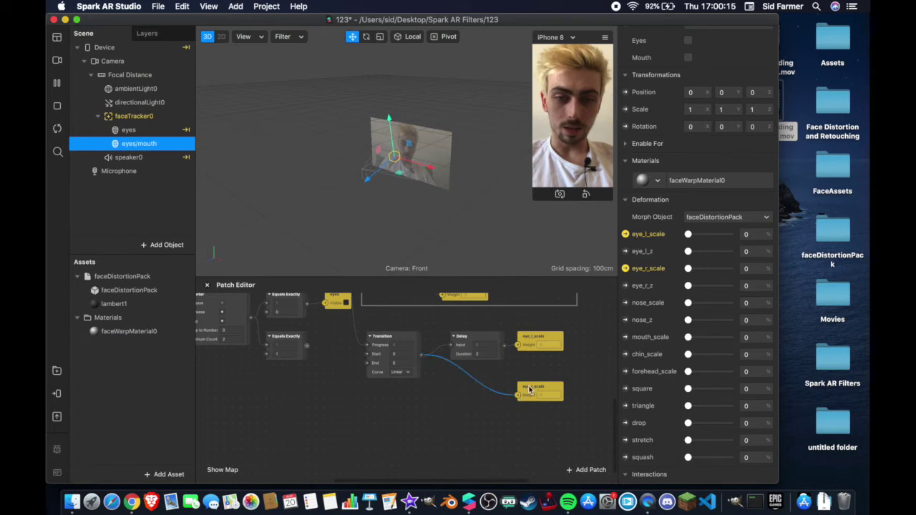
click(537, 386)
scroll(465, 376, up, 3)
key(super+v)
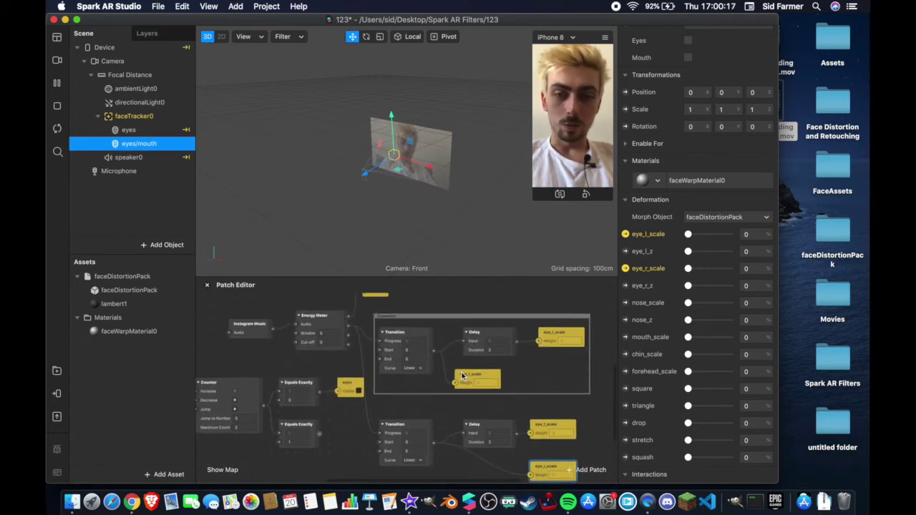
scroll(511, 342, down, 4)
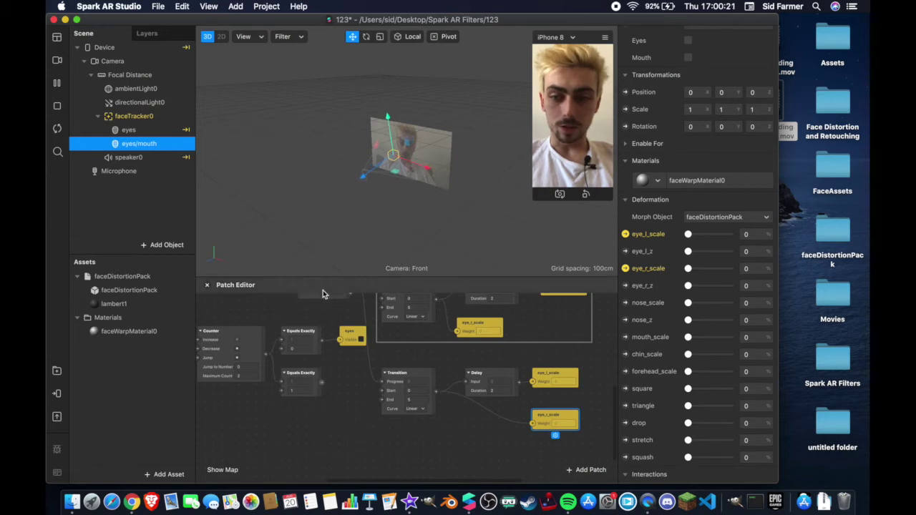
Step: Create a patch for the eyes/mouth mesh's Visible property and connect the second Equals Exactly output to it
scroll(637, 80, up, 3)
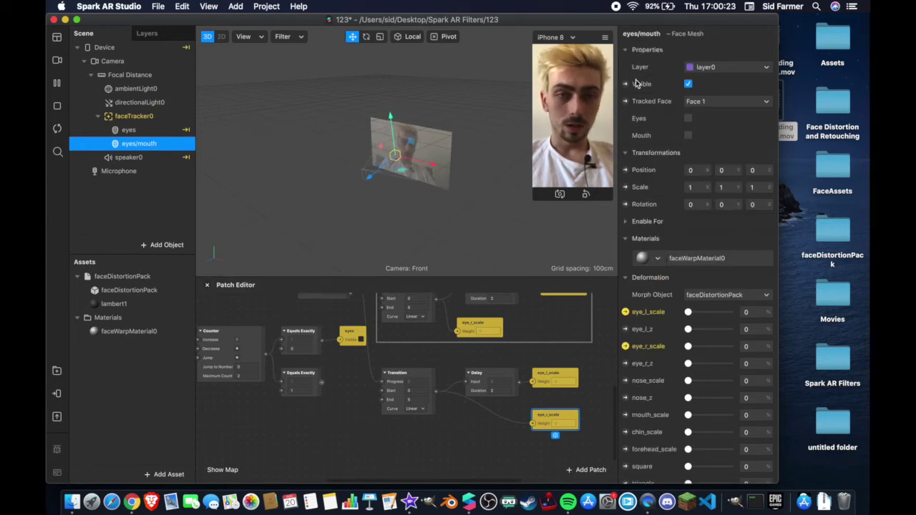
click(627, 83)
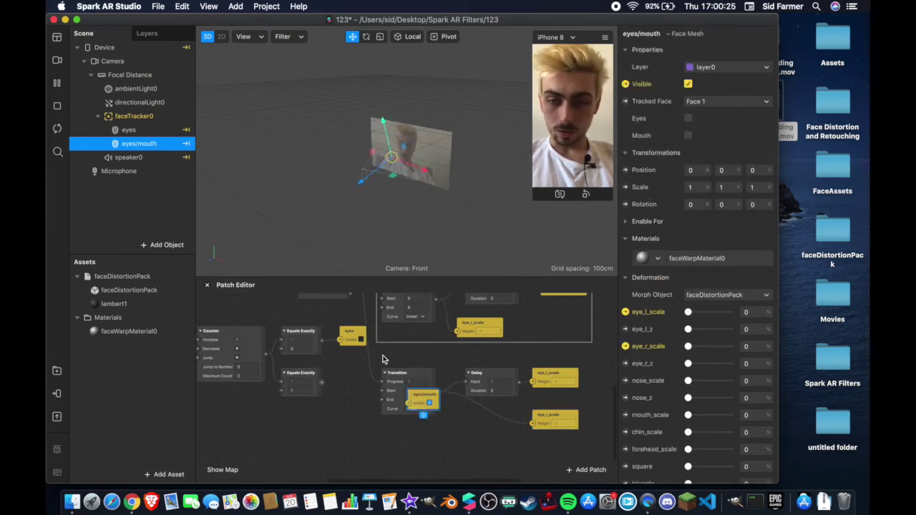
drag(421, 402, 341, 382)
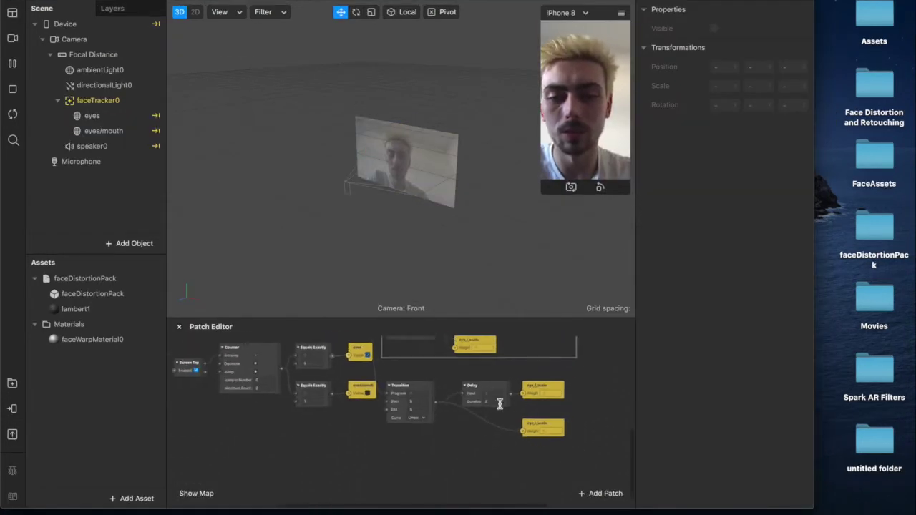
Step: Move the Screen Tap, Counter, Equals Exactly and mesh visibility patches together, farther away from the Transition patches
scroll(500, 404, left, 5)
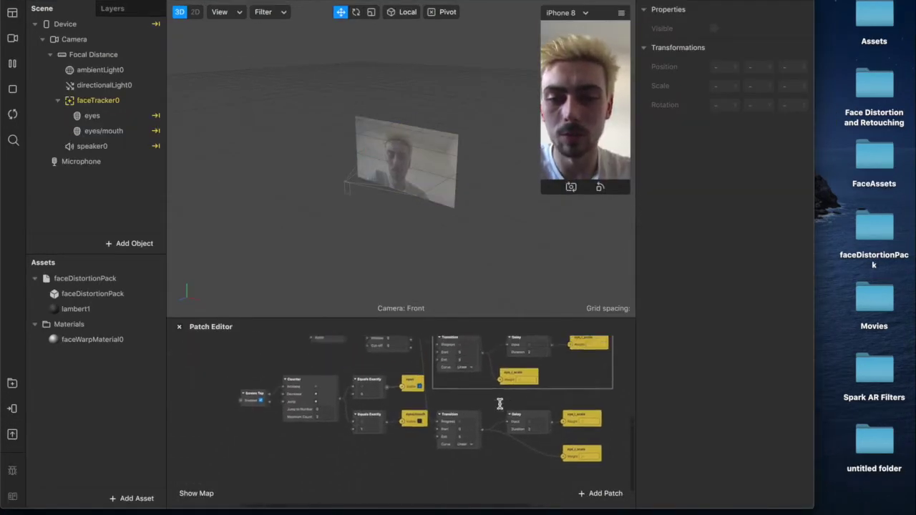
drag(433, 454, 279, 377)
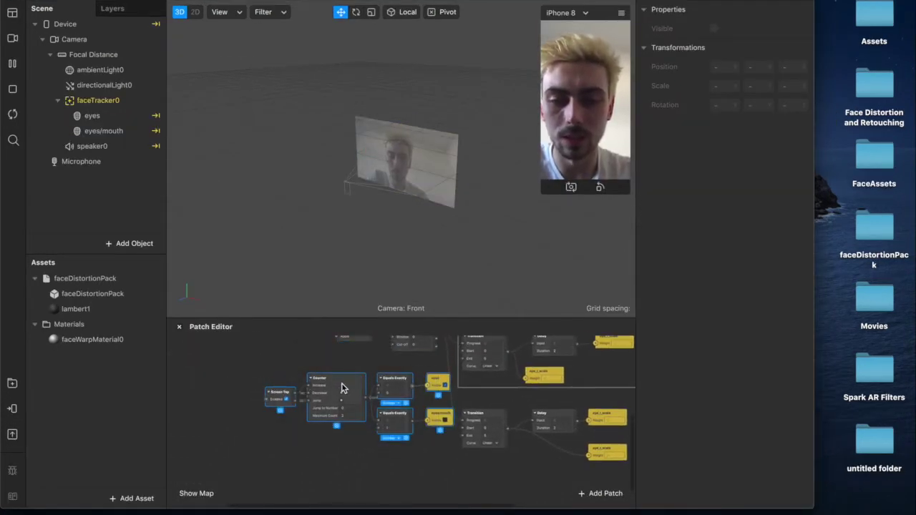
drag(351, 382, 282, 387)
scroll(329, 374, up, 3)
scroll(329, 371, up, 3)
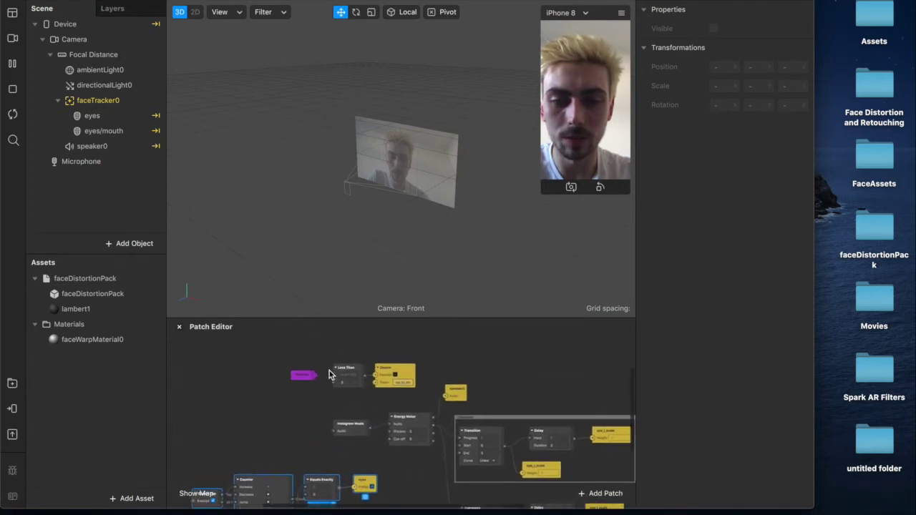
drag(429, 380, 239, 375)
click(423, 377)
Step: Add another Transition patch driven by the Energy Meter and place it below the eyes/mouth Transition patch
scroll(422, 377, right, 5)
scroll(422, 376, down, 3)
scroll(420, 376, left, 2)
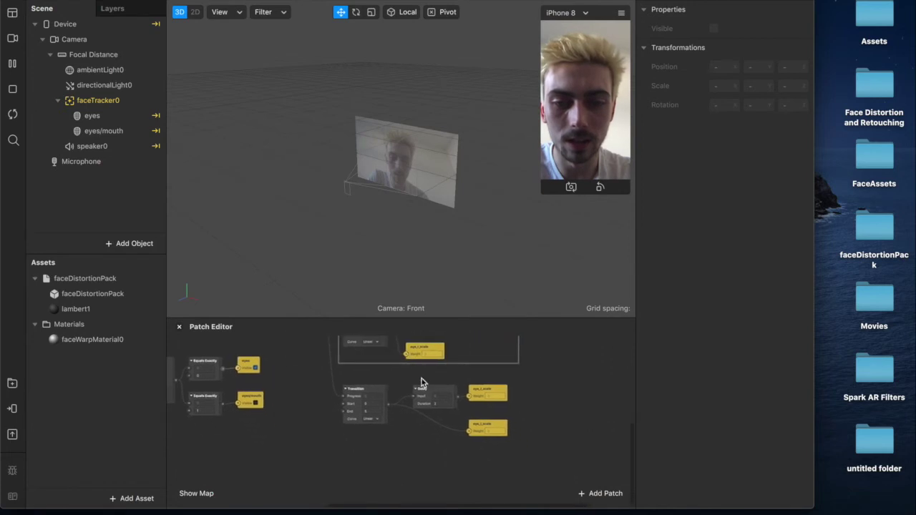
scroll(423, 409, up, 2)
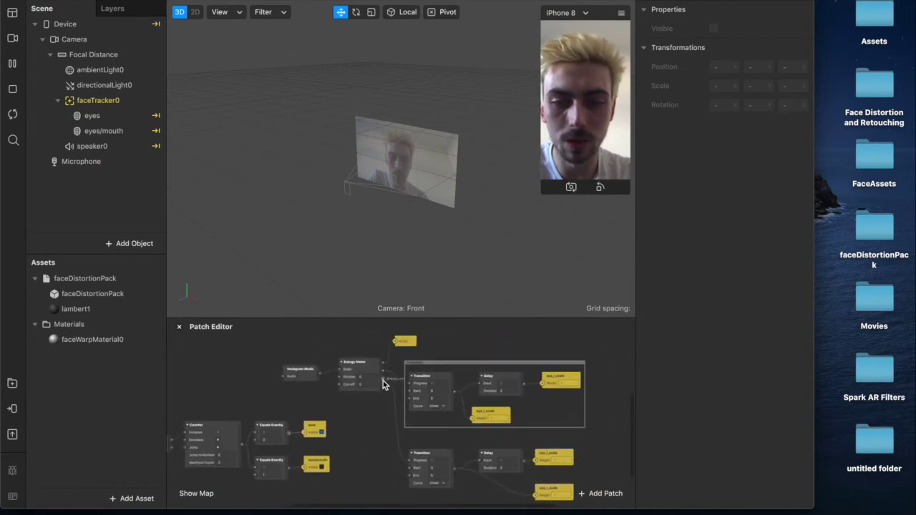
scroll(407, 452, down, 4)
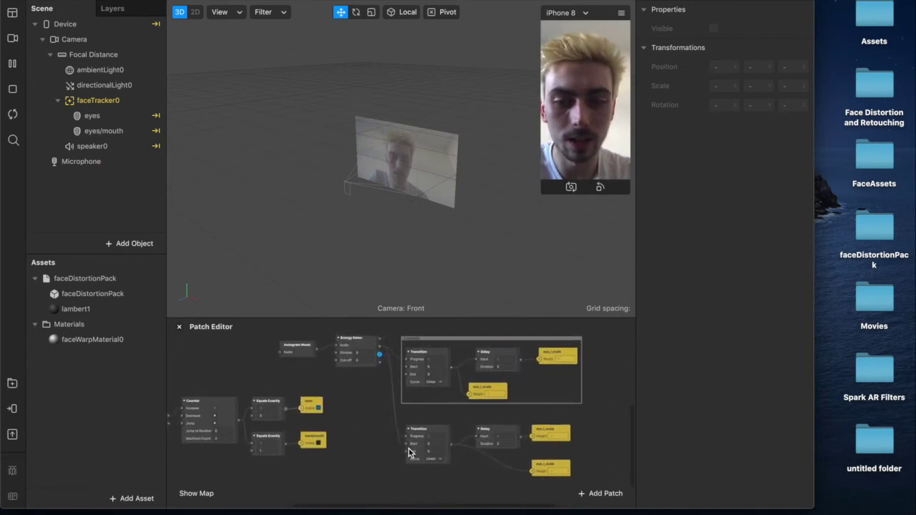
right_click(387, 460)
text(trans)
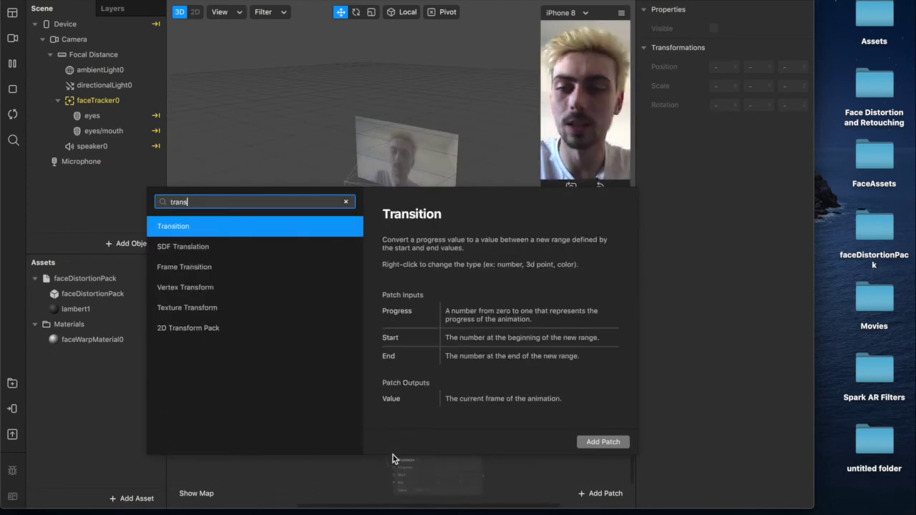
key(Return)
drag(442, 462, 445, 449)
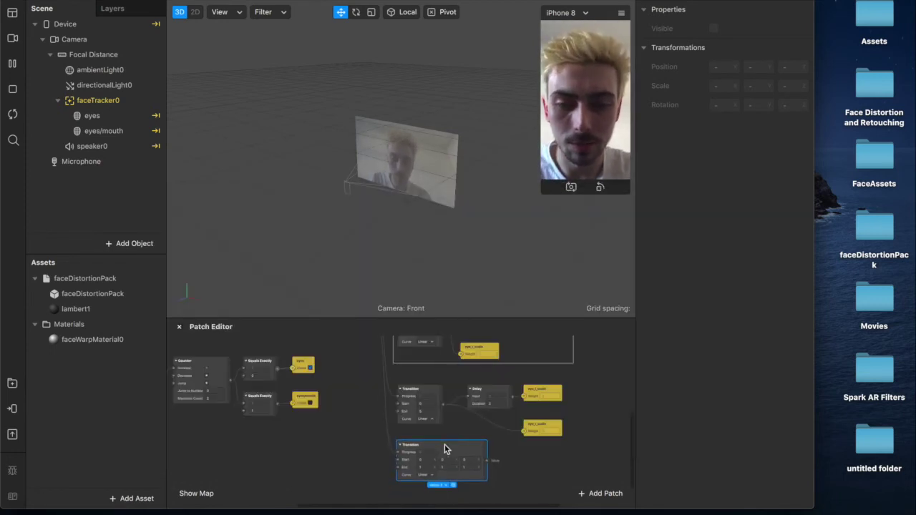
Step: Set the value type of the new Transition patch to Number
click(435, 486)
click(445, 444)
click(418, 460)
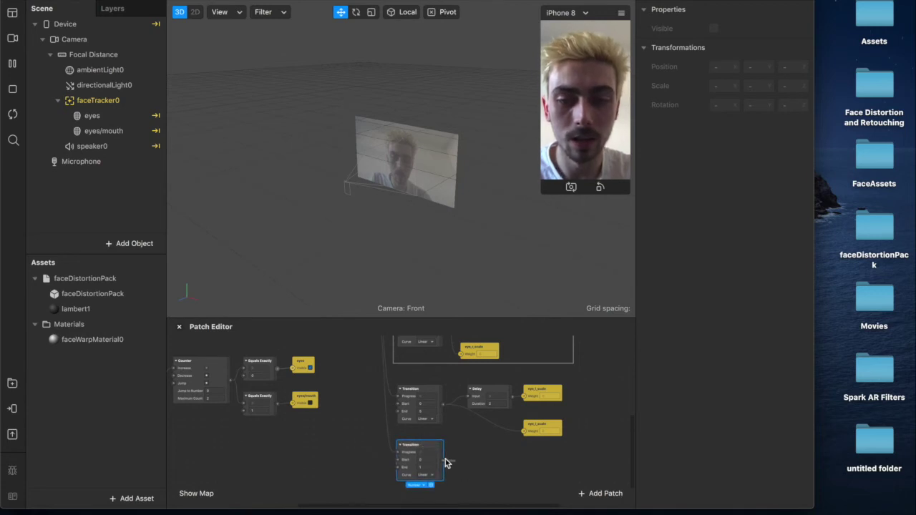
Step: Create a patch for the eyes/mouth mesh's mouth_scale deformation and place it below the eye_r_scale patch
click(117, 132)
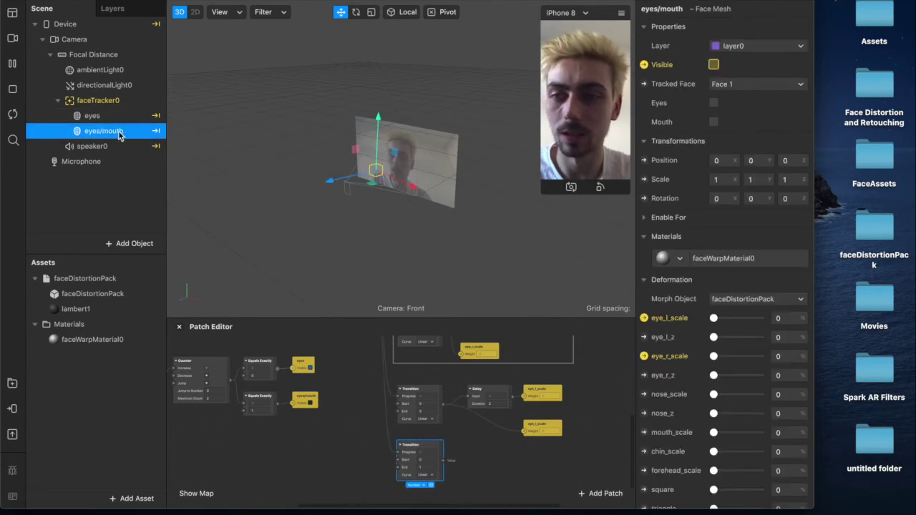
click(644, 433)
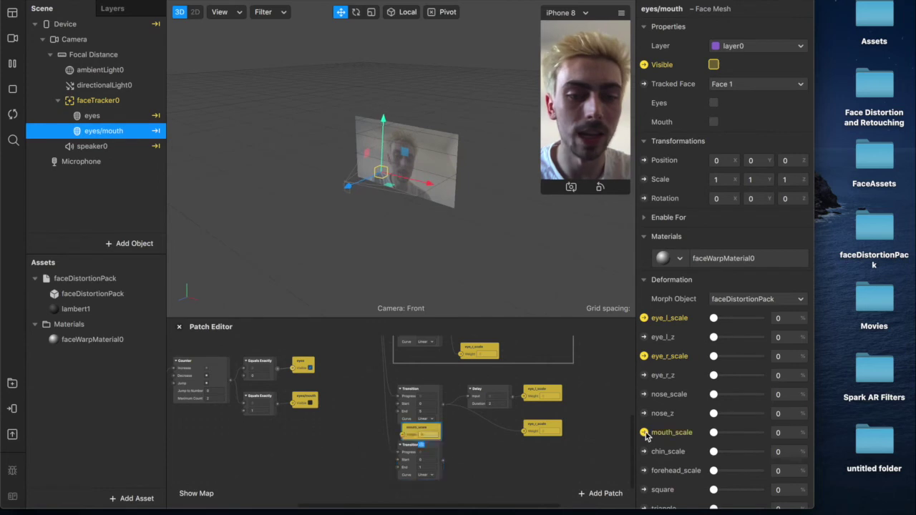
drag(413, 433, 537, 466)
Step: Add a Delay patch between the new Transition and the mouth_scale patch, and line it up with them
drag(444, 466, 452, 465)
text(delay)
key(Return)
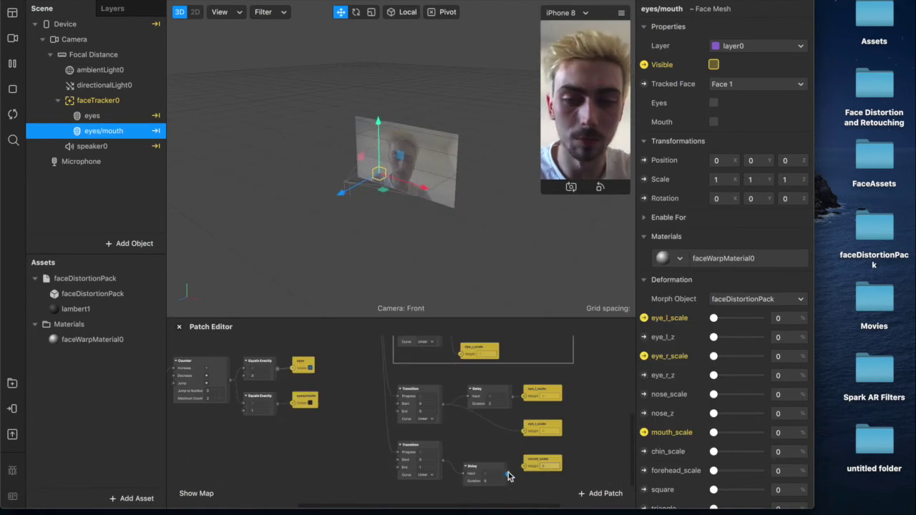
drag(505, 471, 508, 457)
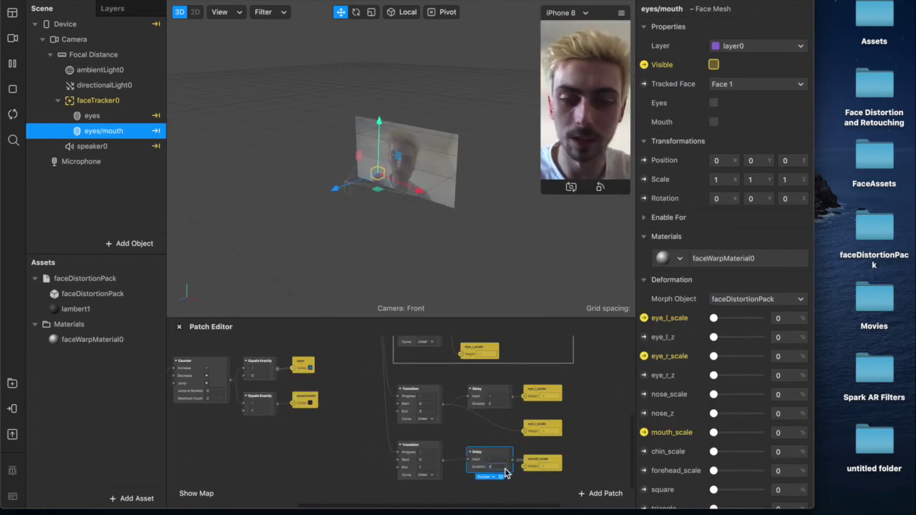
click(358, 438)
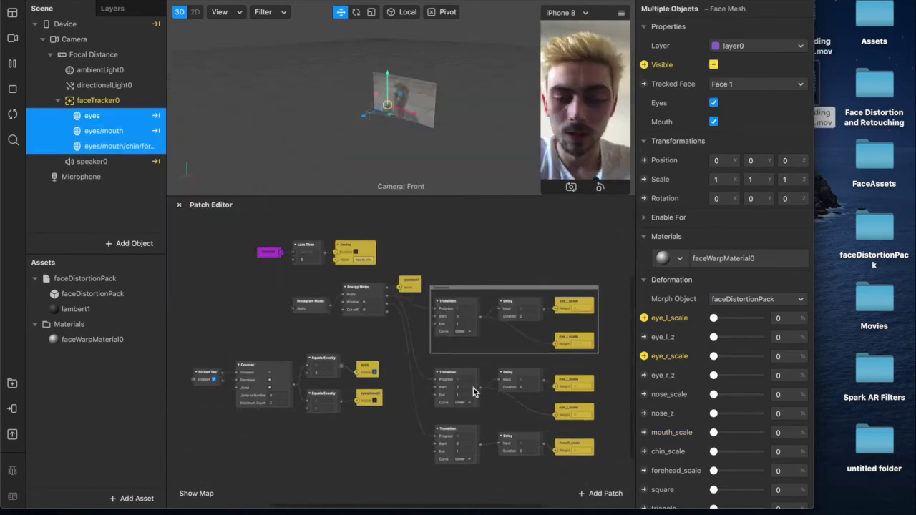
Step: Group the eyes/mouth Transition, Delay, eye-scale and mouth_scale patches inside a comment frame
drag(444, 365, 519, 428)
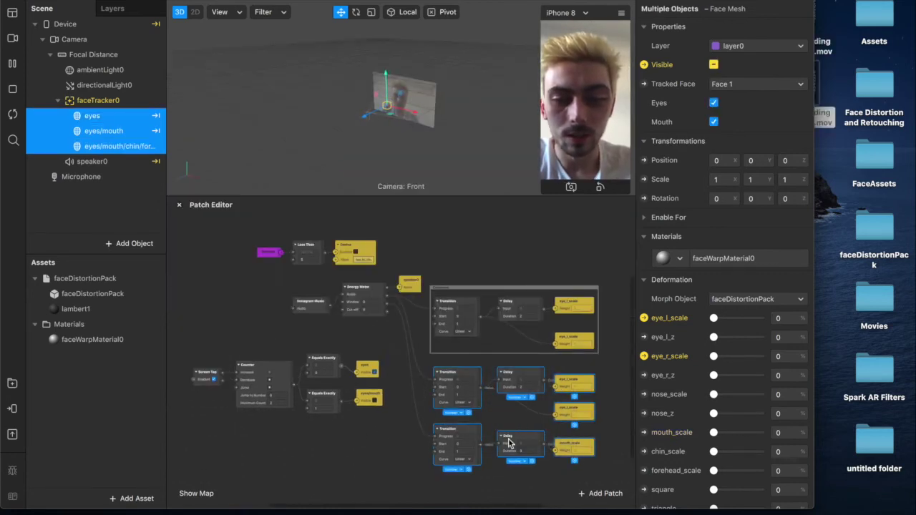
right_click(508, 444)
click(548, 453)
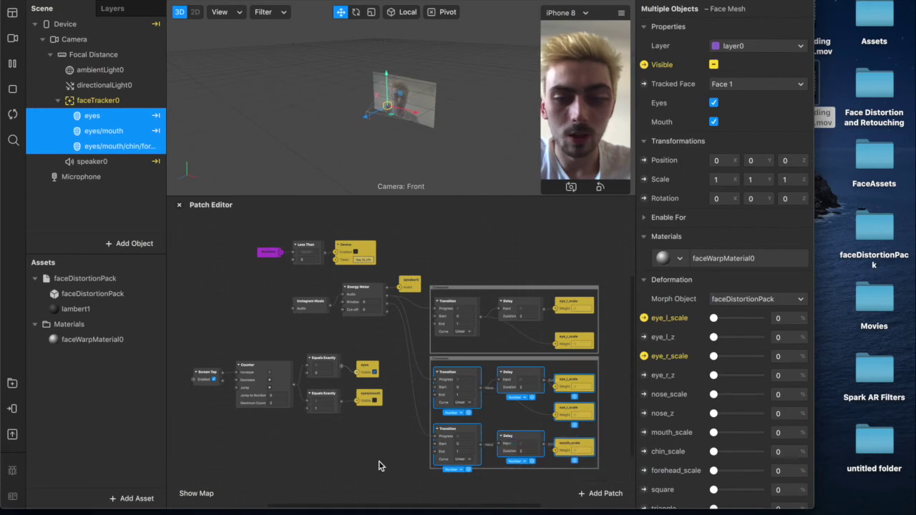
click(451, 287)
scroll(414, 445, down, 4)
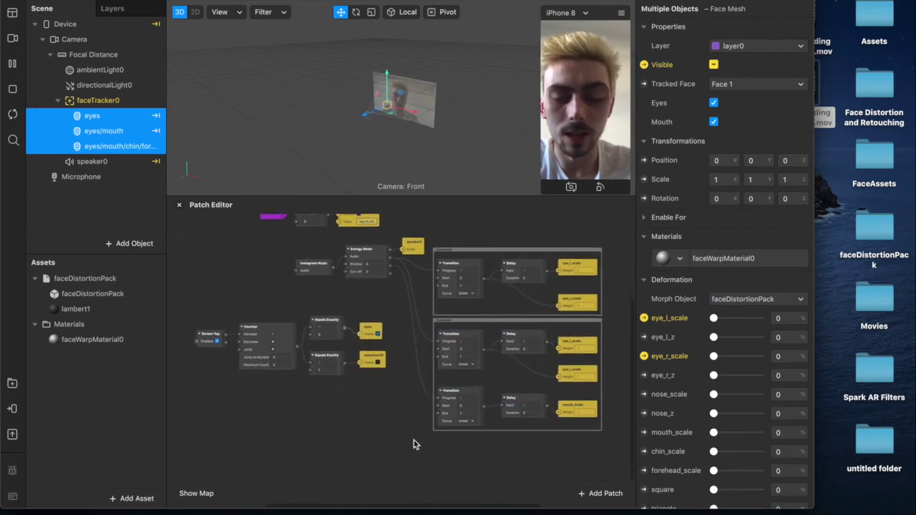
Step: Create a patch for the eyes/mouth/chin/forehead mesh's Visible property and place it below the eyes/mouth visibility patch
scroll(414, 445, down, 2)
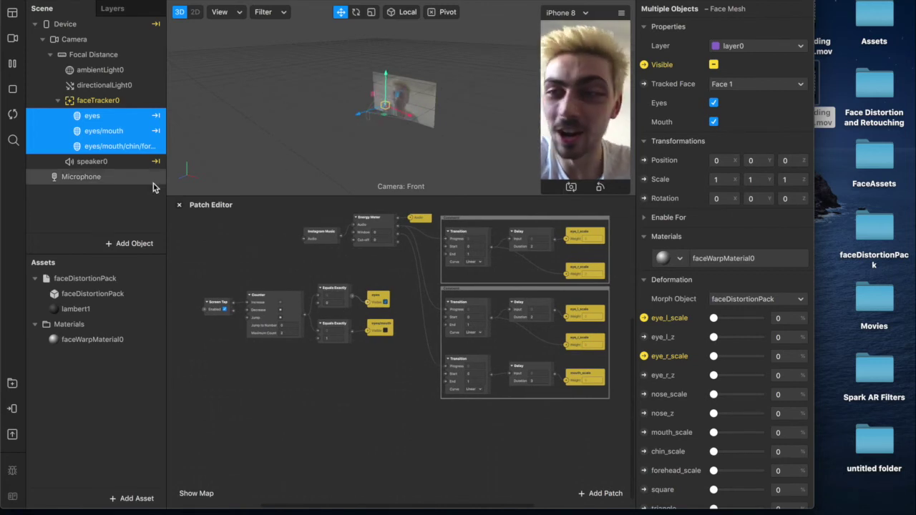
click(111, 129)
click(112, 118)
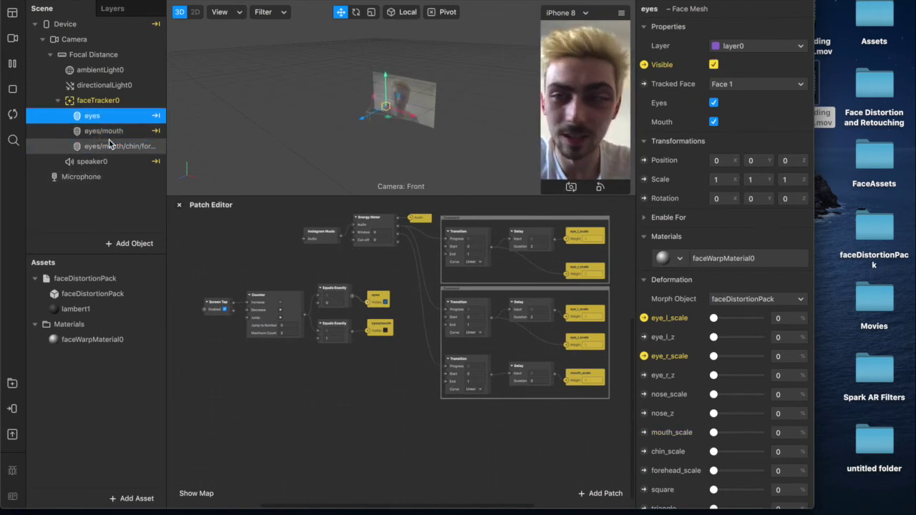
click(108, 144)
drag(758, 323, 698, 324)
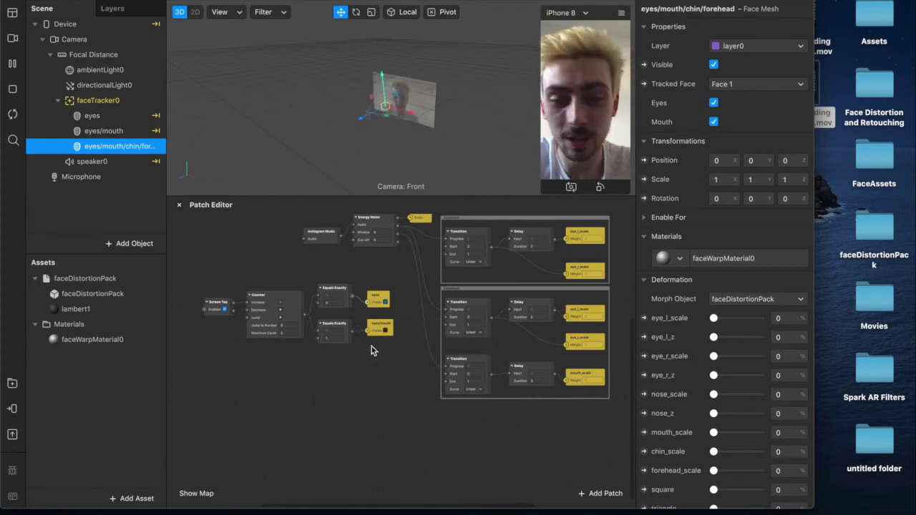
scroll(394, 404, down, 2)
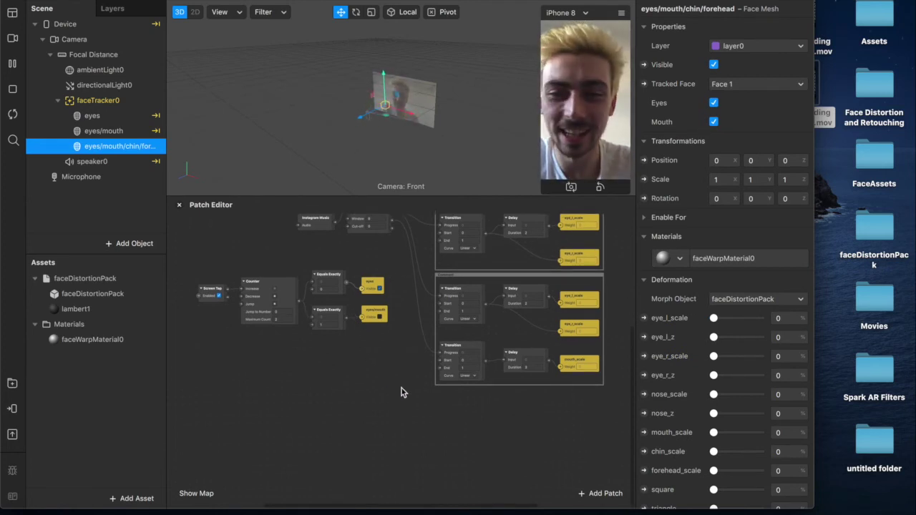
scroll(421, 418, up, 5)
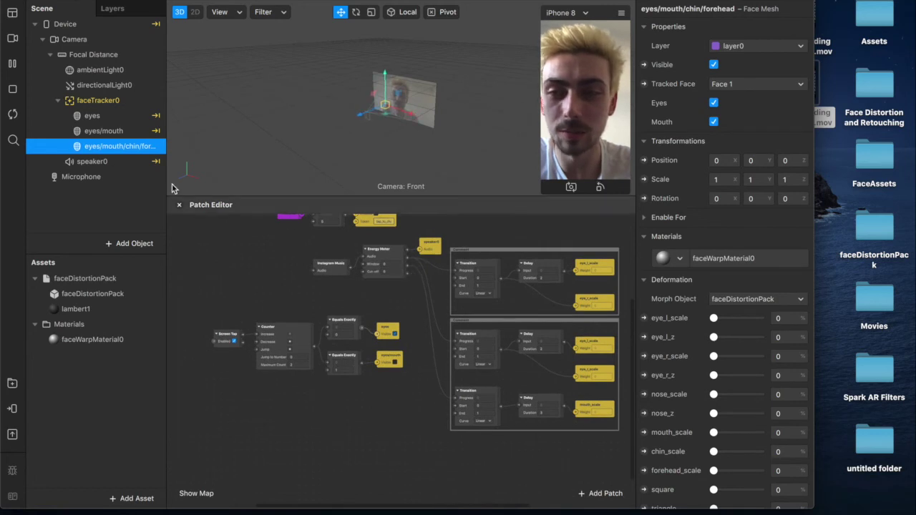
click(644, 65)
drag(436, 385, 409, 405)
Step: Duplicate the eyes/mouth Equals Exactly patch, set its comparison value to 2, and connect it to the eyes/mouth/chin/forehead Visible patch
click(339, 364)
alt+drag(340, 364, 347, 402)
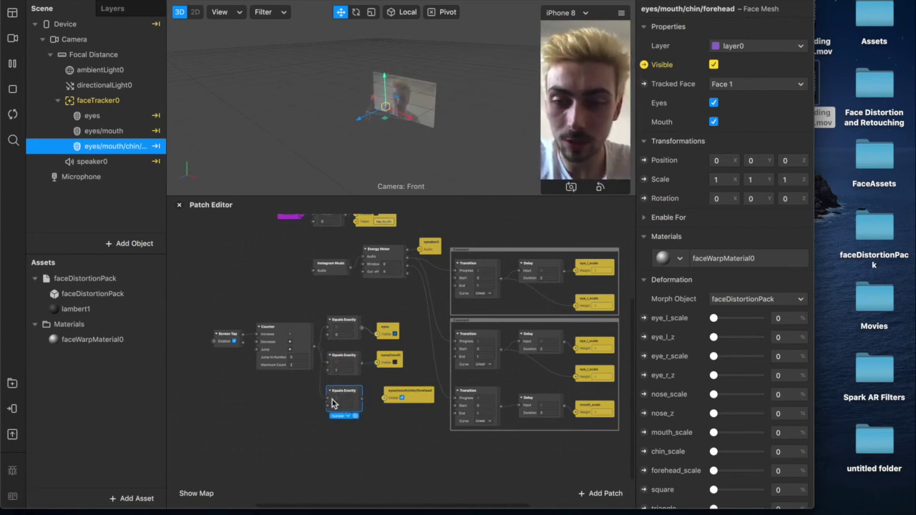
drag(362, 398, 385, 403)
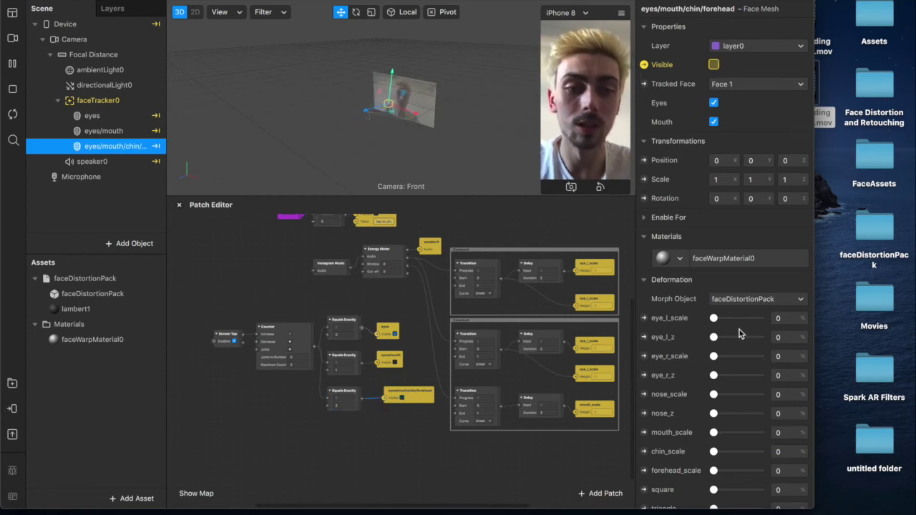
drag(714, 320, 679, 334)
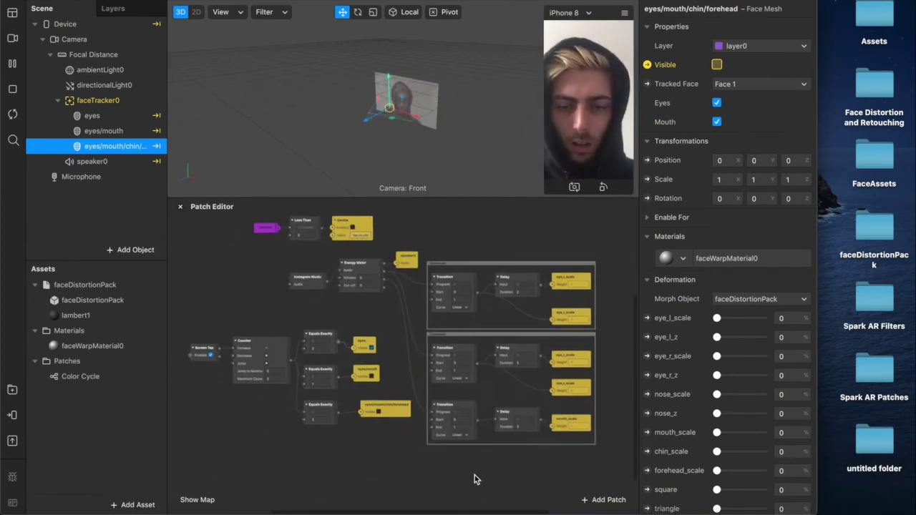
Step: Duplicate the two Transition and Delay pairs of the eyes/mouth group and place the copies below its comment frame
drag(553, 406, 464, 324)
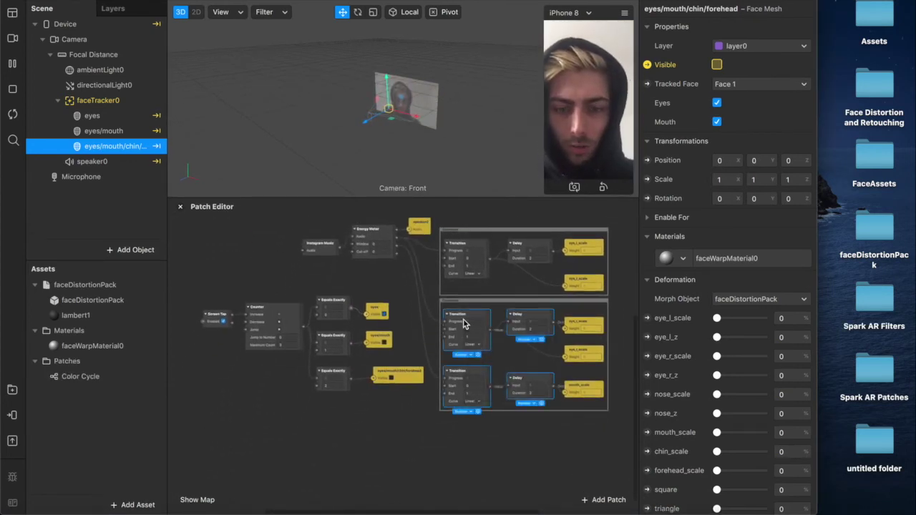
key(super+d)
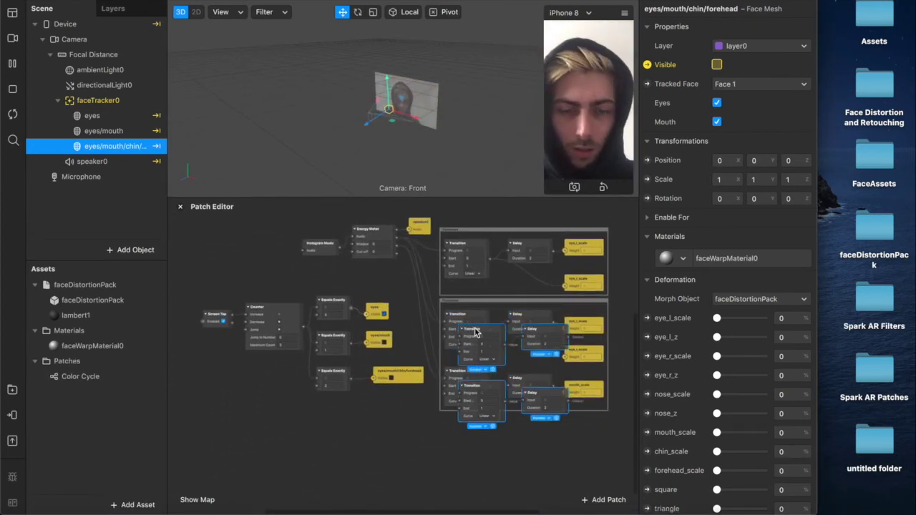
drag(484, 331, 461, 484)
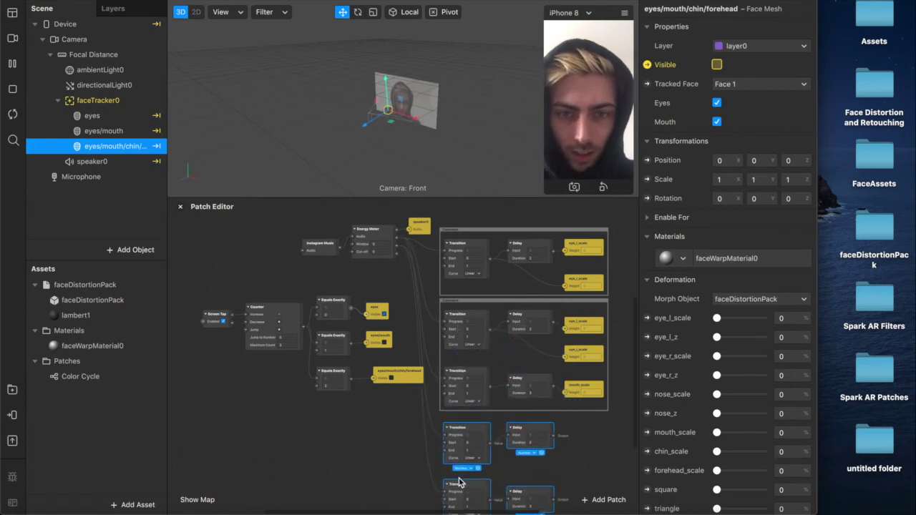
scroll(486, 421, down, 5)
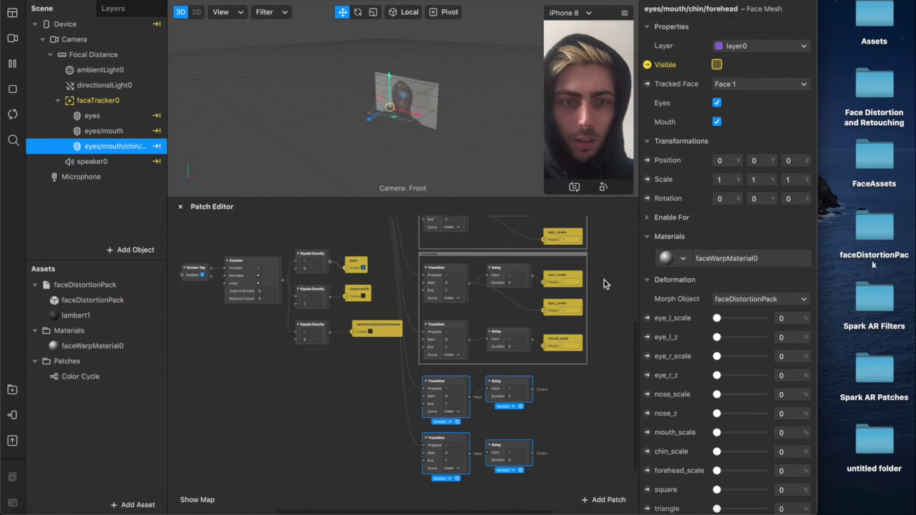
Step: Create patches for the eyes/mouth/chin/forehead mesh's eye_l_scale and eye_r_scale deformations and stack them beside the upper duplicated Delay
scroll(649, 332, down, 2)
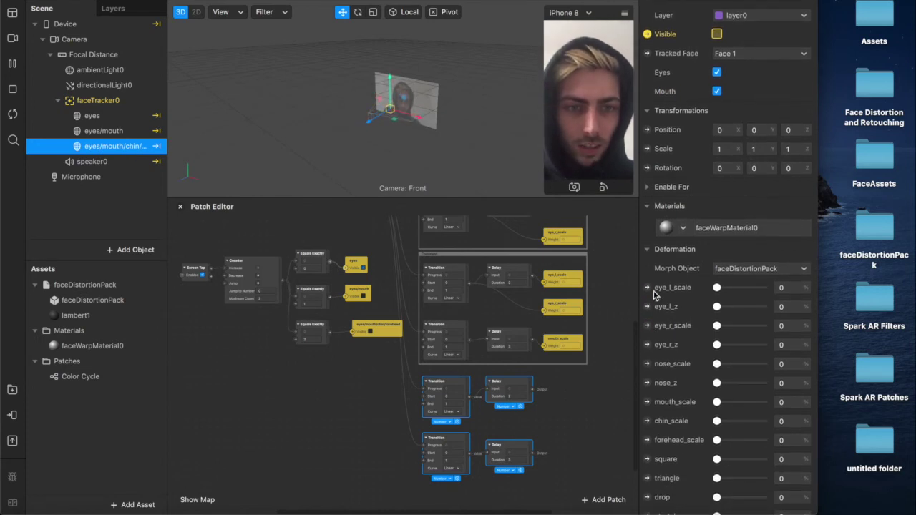
click(648, 287)
click(648, 326)
drag(422, 377, 568, 426)
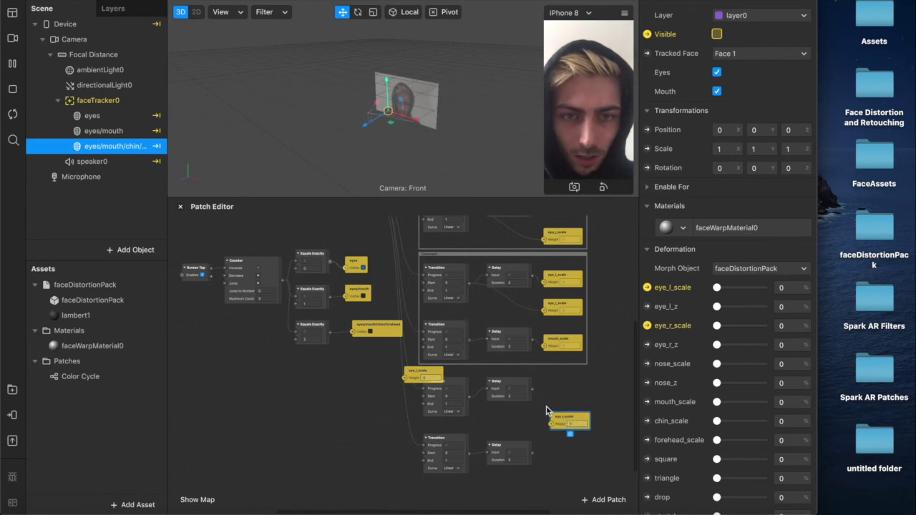
drag(423, 373, 566, 385)
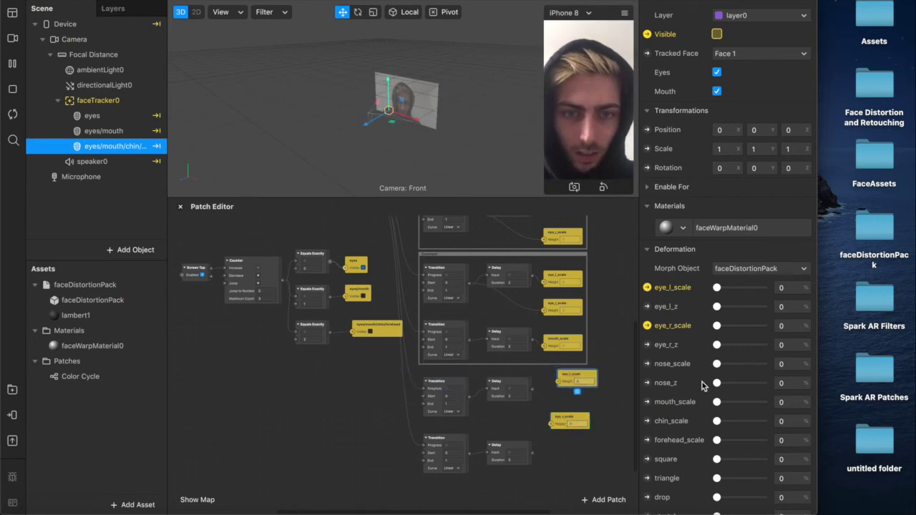
Step: Lower the duplicated Transition and Delay pairs, and connect the upper Transition to eye_l_scale and its Delay to eye_r_scale
drag(545, 465, 421, 375)
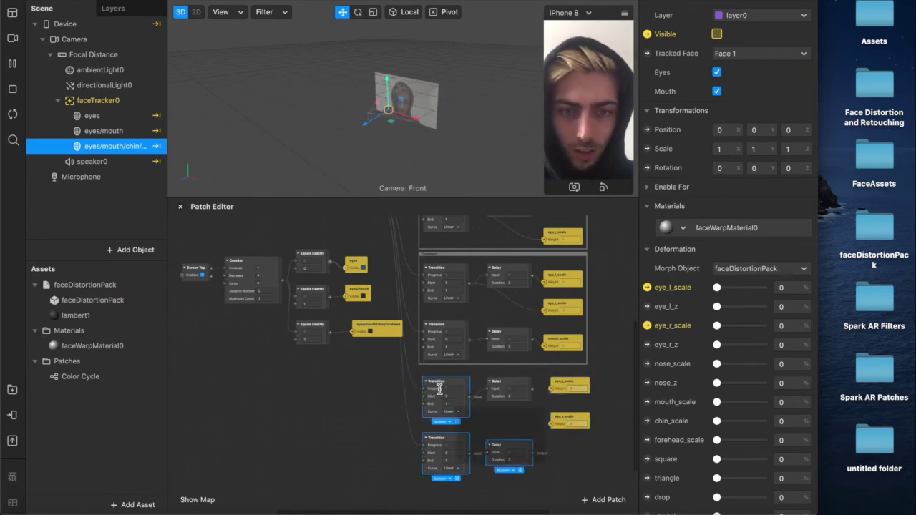
mouse_move(443, 413)
mouse_down()
mouse_move(441, 443)
mouse_move(445, 428)
mouse_up()
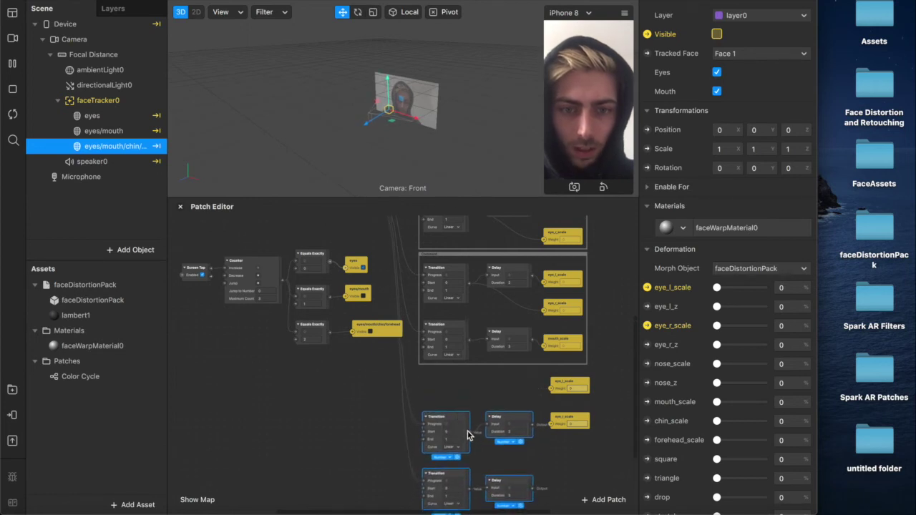
click(491, 396)
double_click(550, 390)
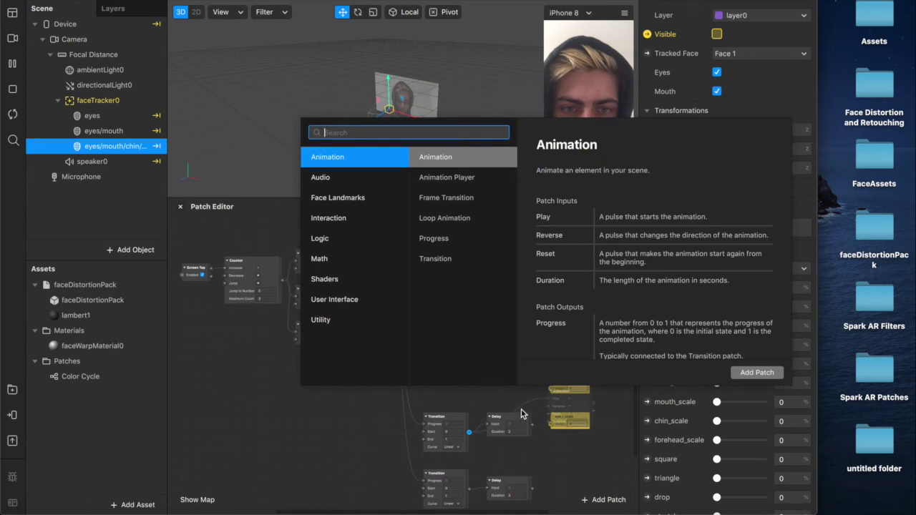
key(Escape)
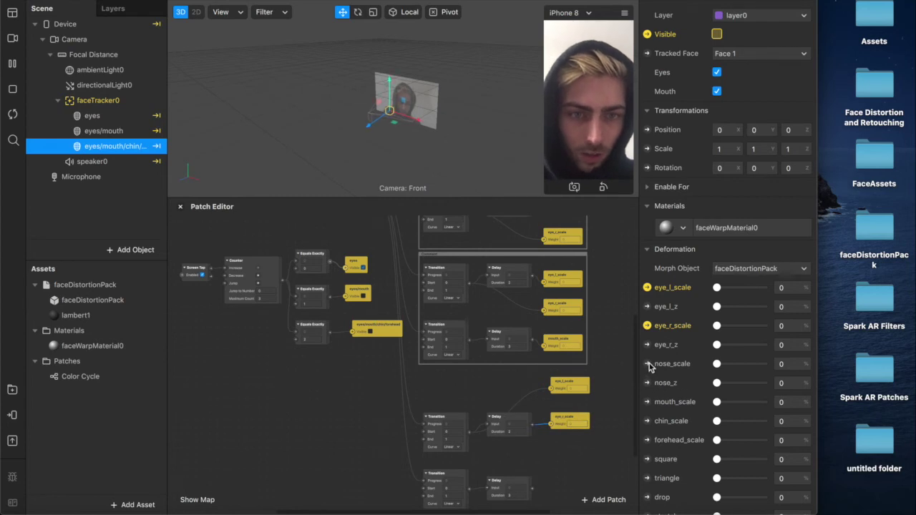
Step: Create a patch for the mesh's mouth_scale deformation and connect the lower duplicated Delay to it
click(647, 402)
mouse_move(423, 369)
mouse_down()
mouse_move(500, 408)
mouse_move(572, 481)
mouse_move(552, 494)
mouse_up()
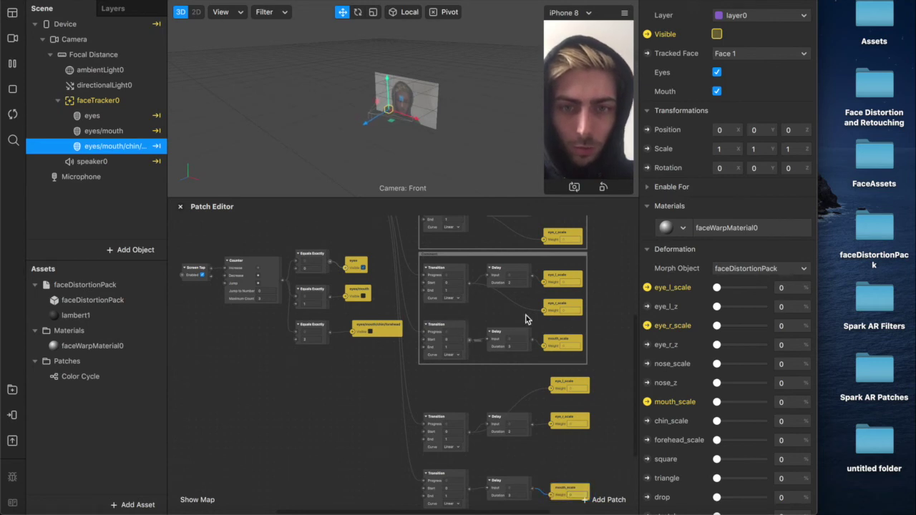
Step: Duplicate the mouth_scale Transition and Delay pair twice and stack both copies in line underneath it
scroll(523, 332, down, 2)
scroll(533, 365, down, 2)
scroll(509, 388, down, 1)
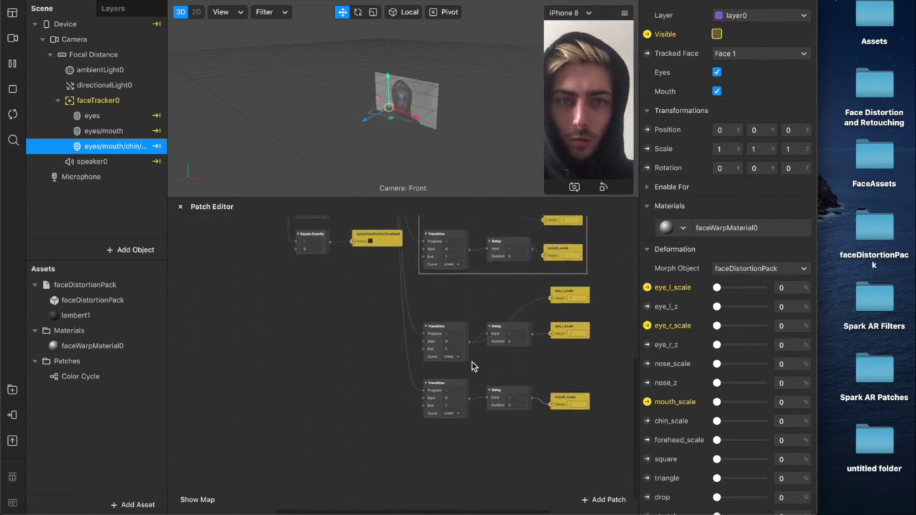
drag(500, 428, 452, 385)
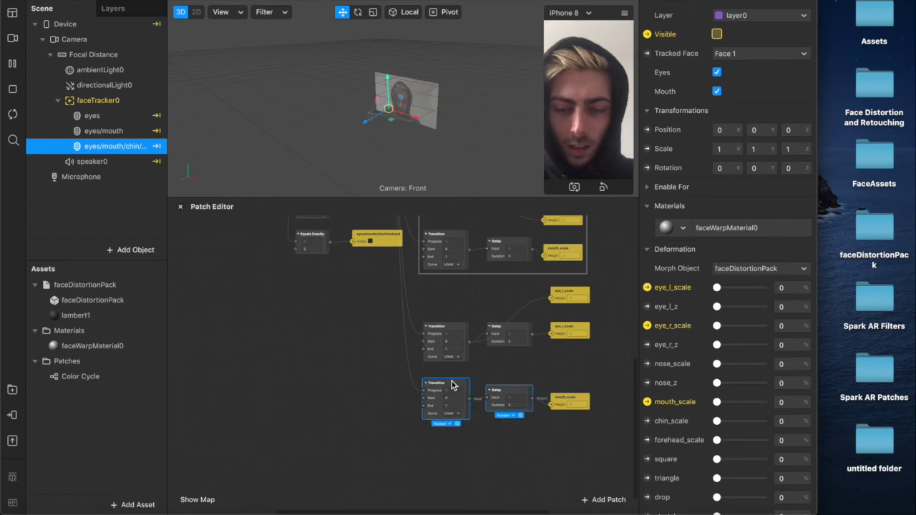
key(super+d)
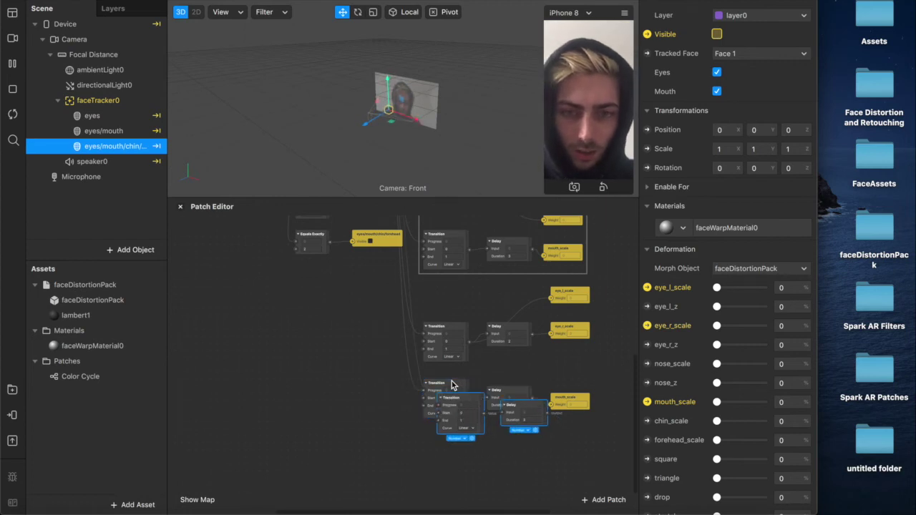
drag(454, 403, 440, 440)
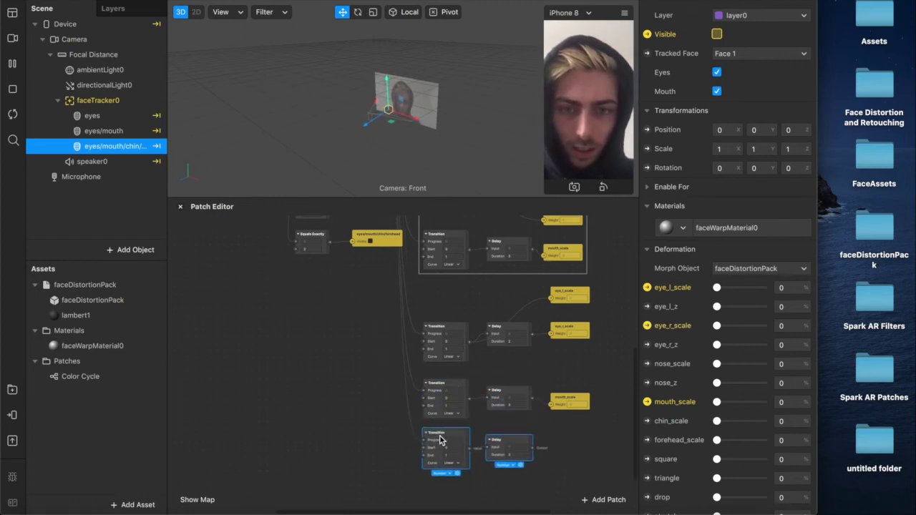
key(super+d)
scroll(452, 437, down, 4)
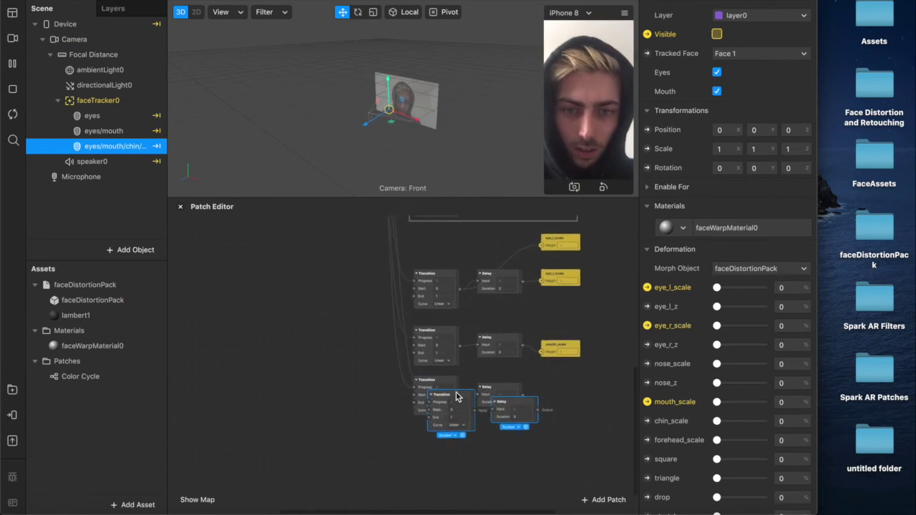
drag(459, 399, 441, 432)
scroll(630, 408, down, 2)
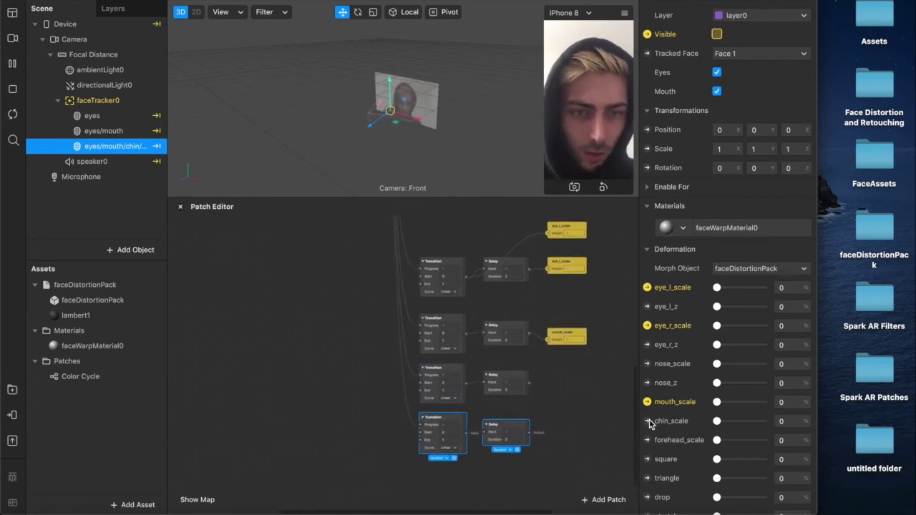
Step: Create chin_scale and forehead_scale deformation patches for the mesh and connect them to the outputs of the two new Delay patches
click(648, 421)
drag(391, 377, 533, 384)
click(545, 391)
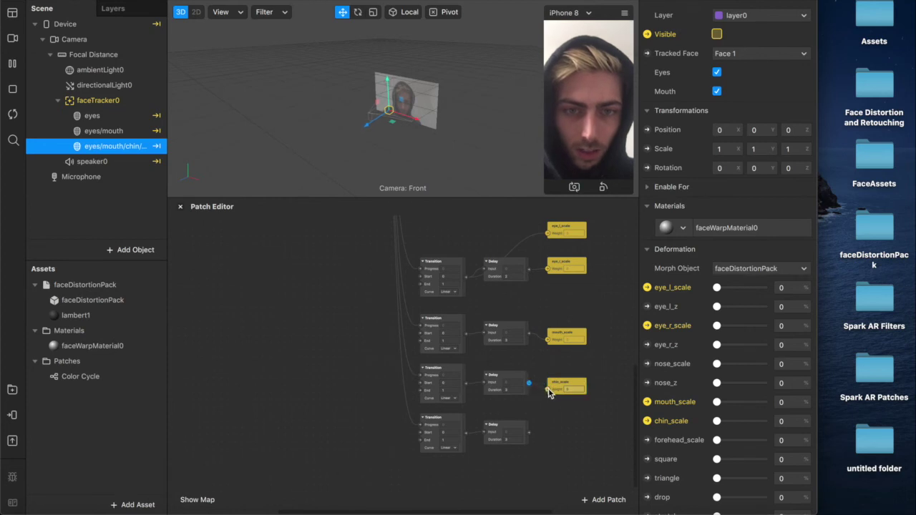
click(648, 440)
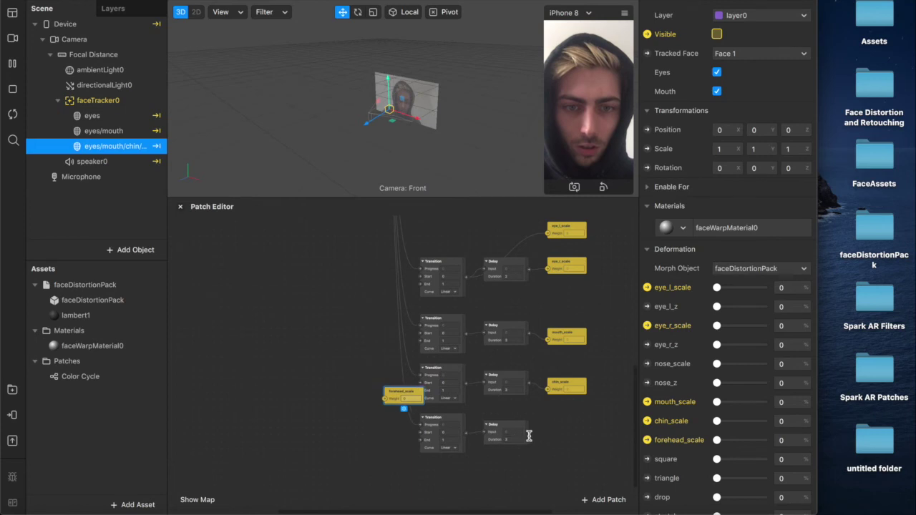
drag(438, 395, 606, 430)
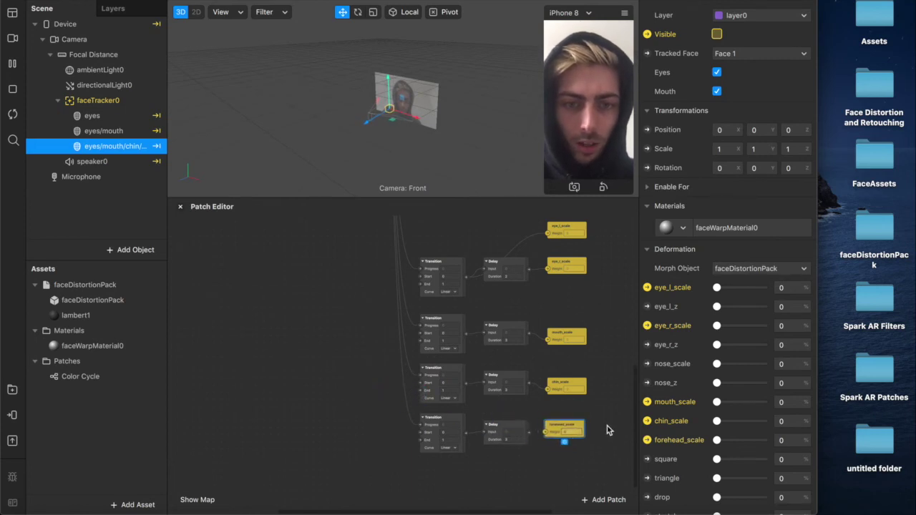
drag(530, 437, 550, 436)
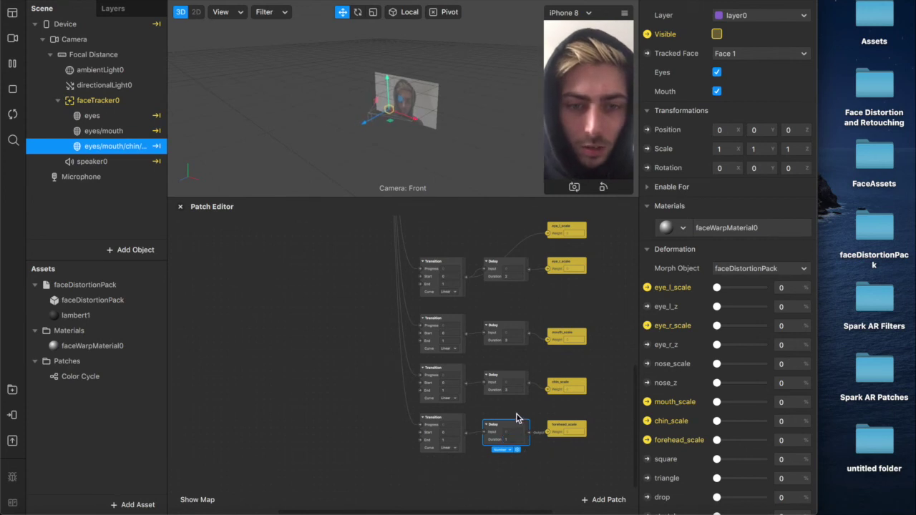
Step: Set the Delay duration to 1 for forehead_scale and 2.5 for chin_scale
click(516, 391)
text(1)
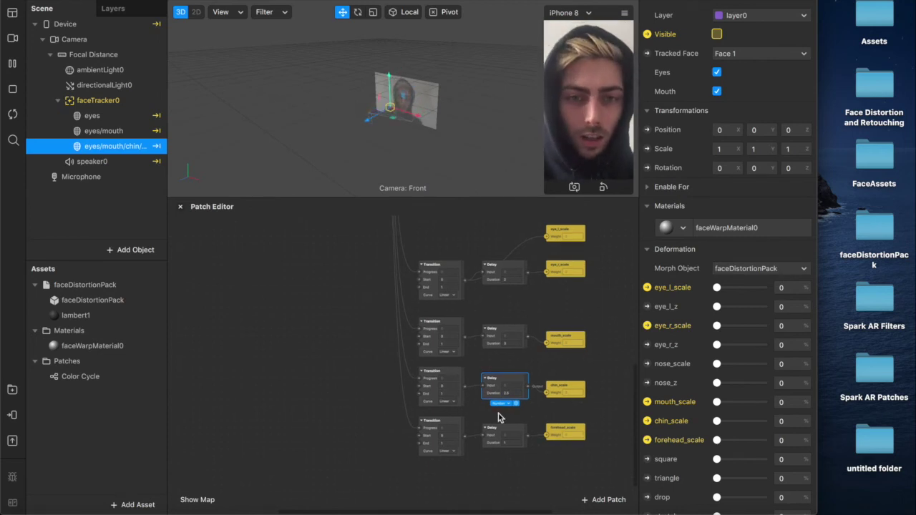
Step: Move the new group's eye_l_scale and eye_r_scale patches slightly down, clear of the eyes/mouth comment frame
scroll(501, 417, down, 3)
click(548, 329)
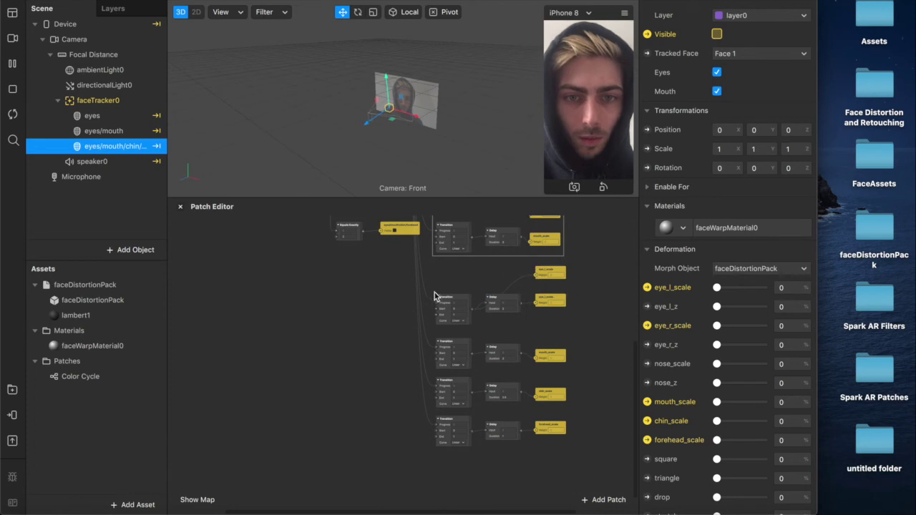
drag(445, 267, 552, 454)
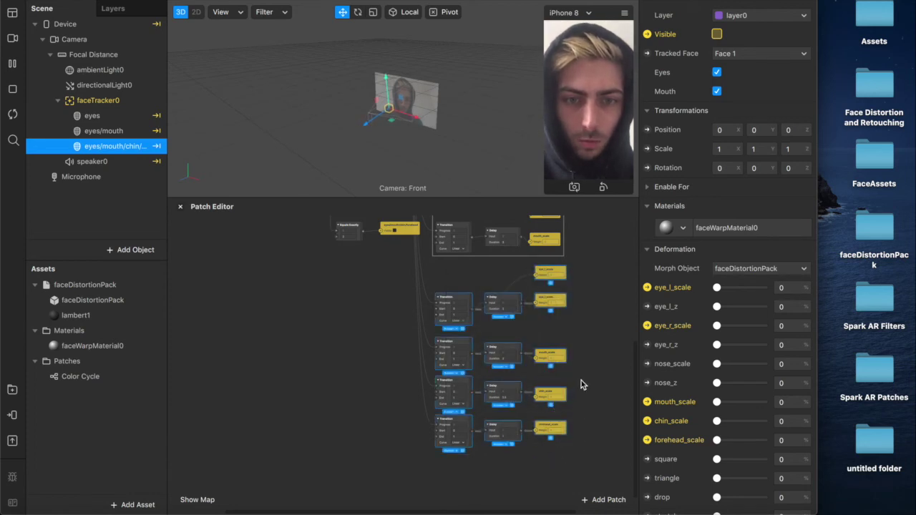
click(580, 386)
click(550, 392)
click(546, 272)
shift+click(549, 304)
drag(548, 308, 547, 320)
Step: Group all the eyes/mouth/chin/forehead Transition, Delay and deformation patches inside a comment frame
drag(432, 281, 565, 458)
right_click(452, 345)
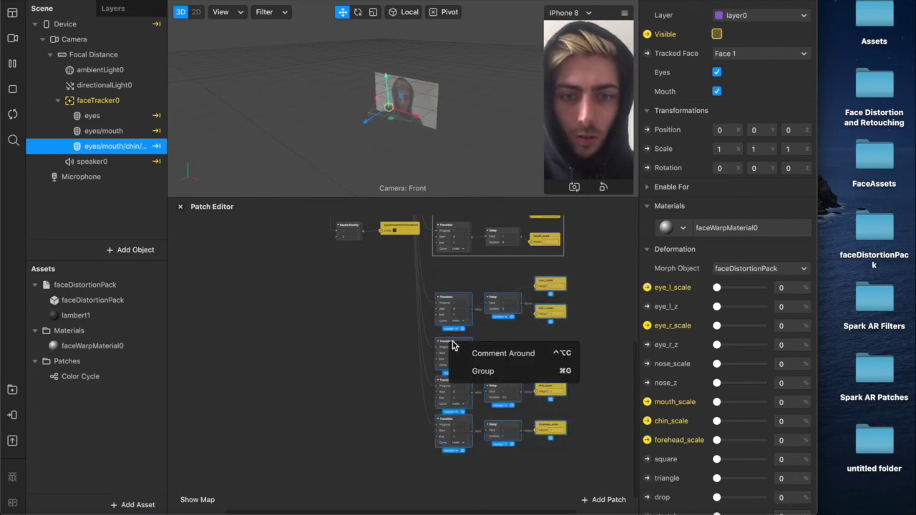
click(469, 353)
scroll(411, 323, down, 3)
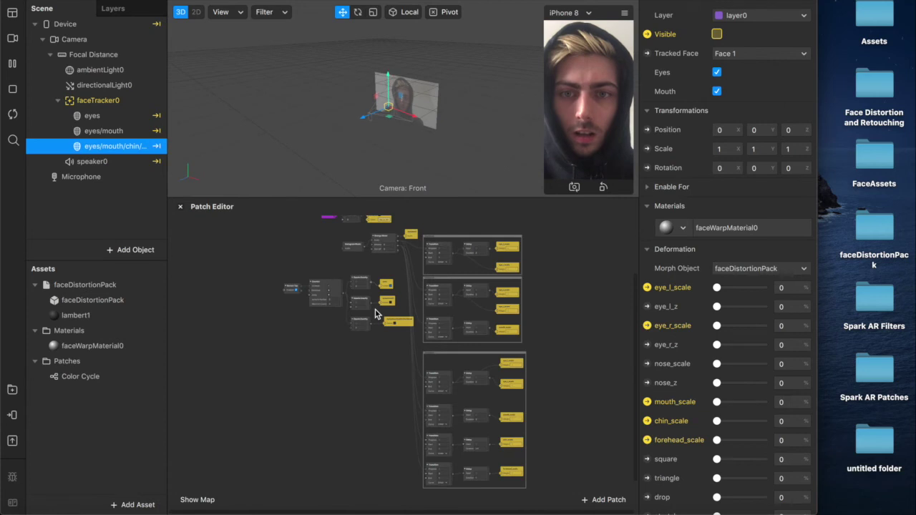
Step: Enlarge the Patch Editor area and restart the effect preview
scroll(377, 313, up, 2)
drag(418, 196, 425, 174)
scroll(373, 256, up, 1)
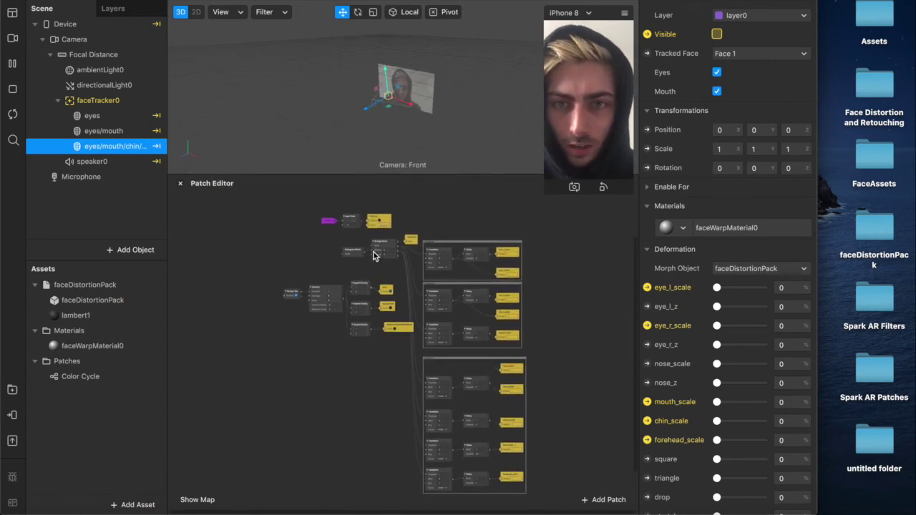
scroll(373, 255, up, 3)
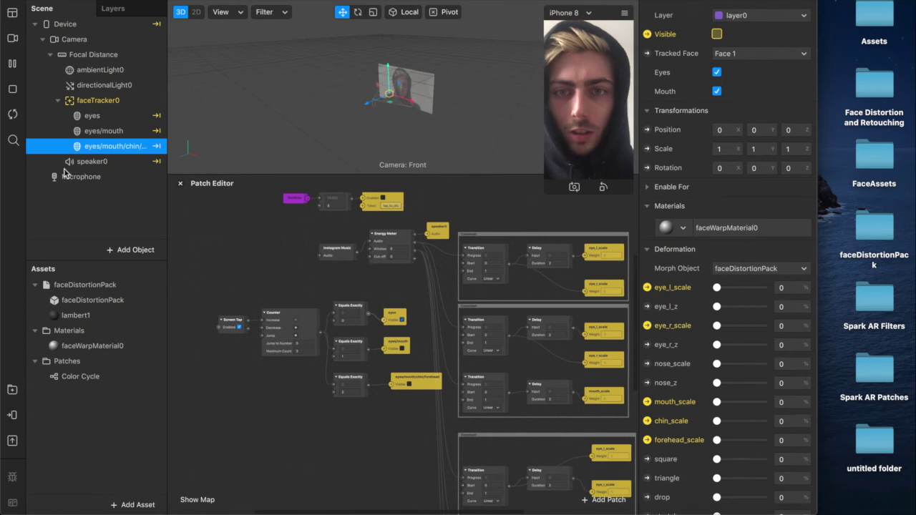
click(13, 116)
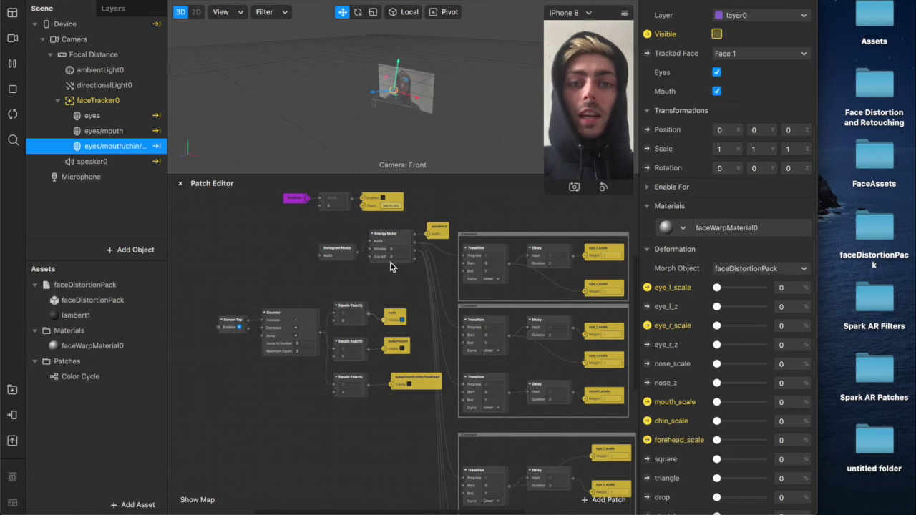
Step: Connect the eyes/mouth group's eye Transition to the mouth_scale Delay input and delete the redundant second Transition patch
scroll(417, 259, right, 3)
scroll(418, 259, down, 1)
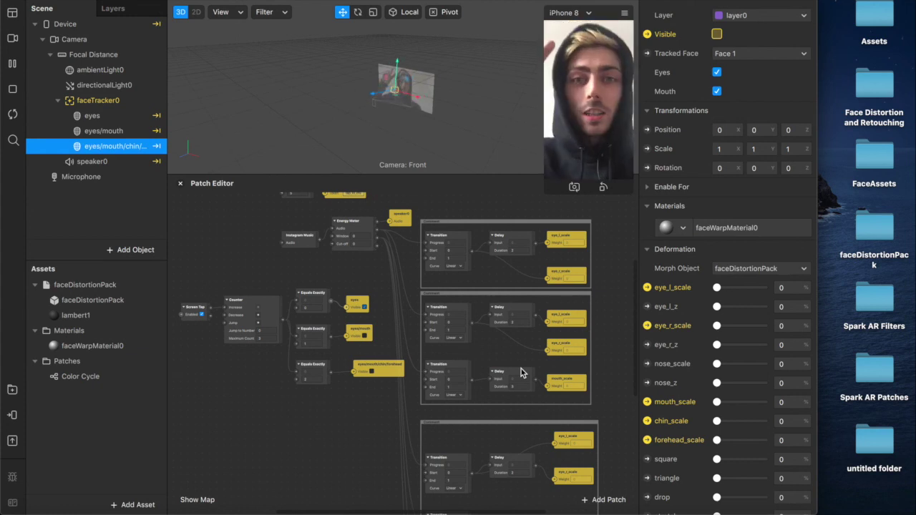
drag(522, 369, 519, 374)
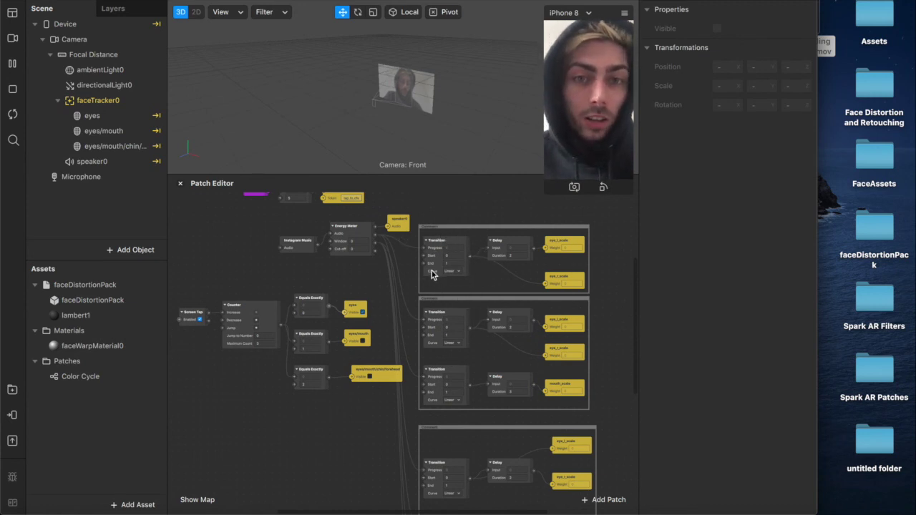
scroll(444, 349, down, 5)
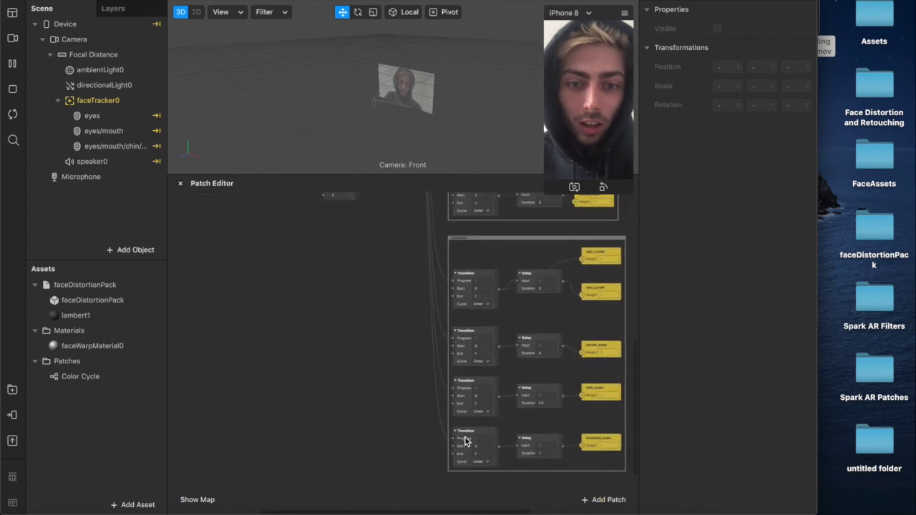
scroll(464, 442, up, 6)
scroll(464, 441, down, 1)
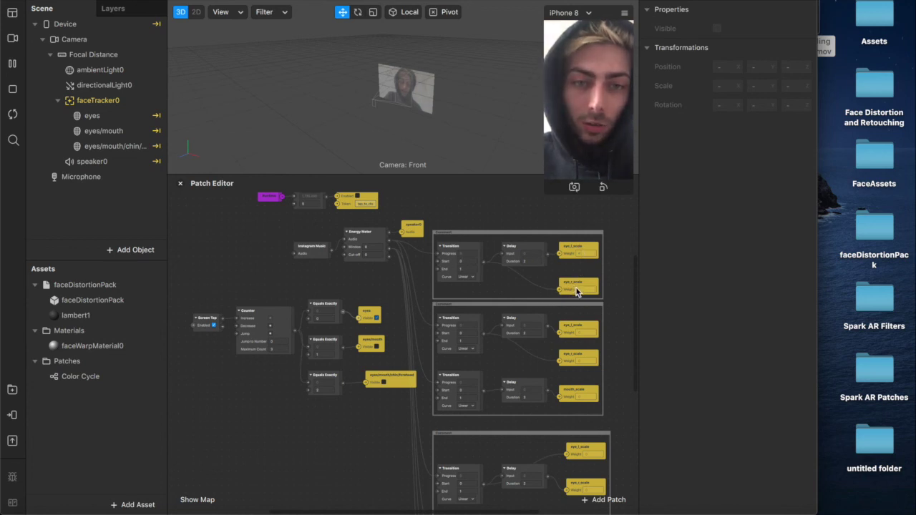
scroll(480, 297, down, 1)
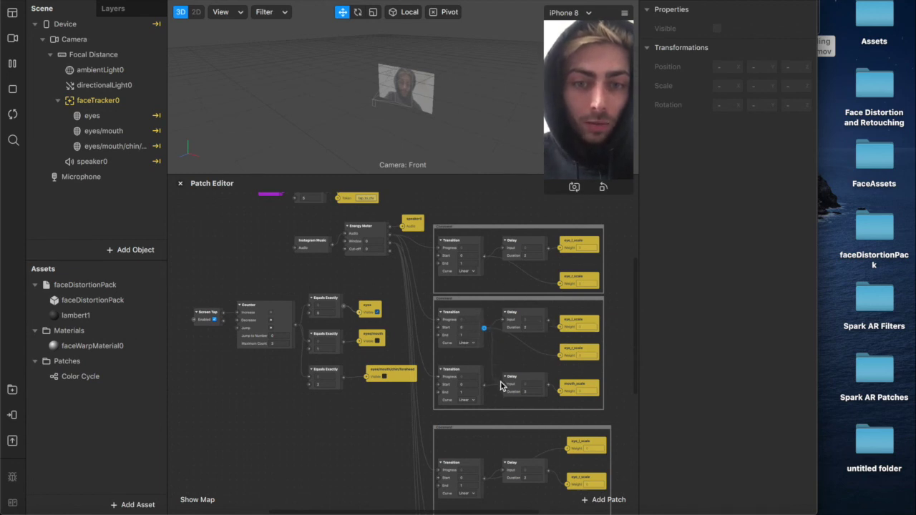
click(471, 372)
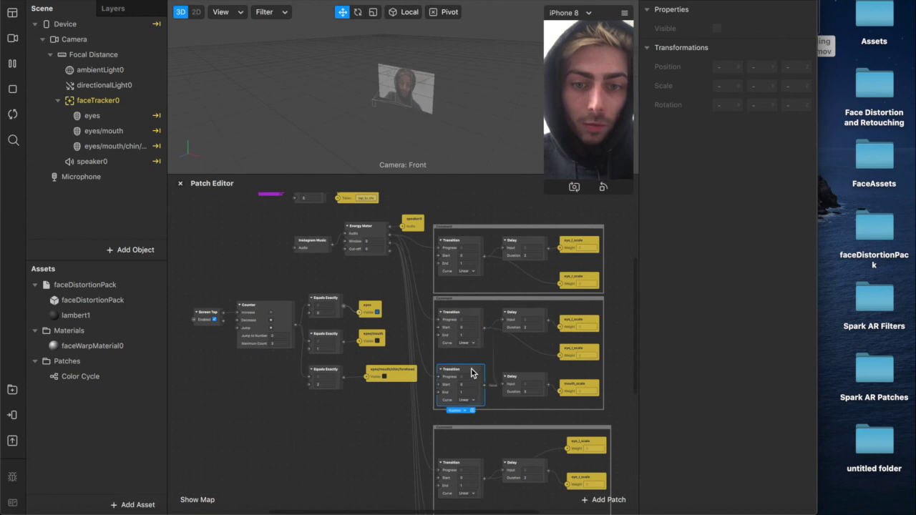
key(BackSpace)
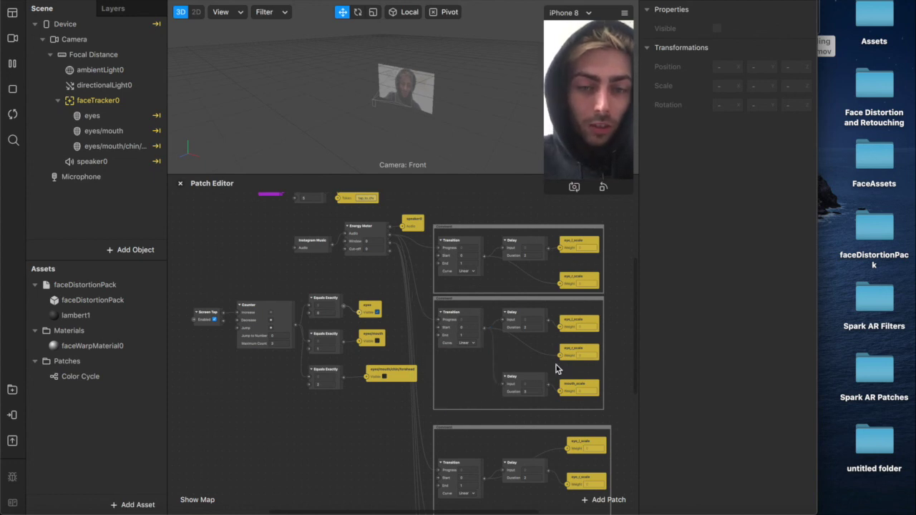
Step: Delete the three Transition patches feeding the mouth, chin and forehead Delays in the eyes/mouth/chin/forehead group
scroll(523, 380, down, 5)
scroll(525, 382, down, 2)
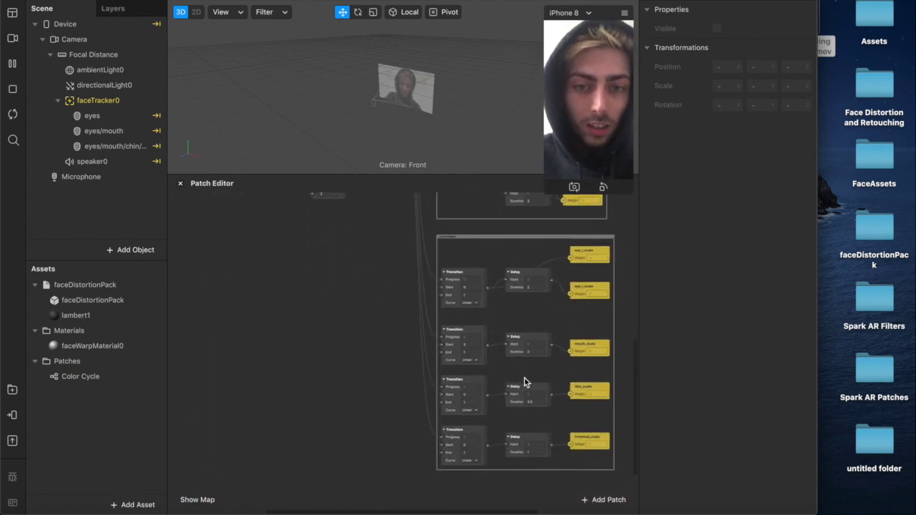
click(454, 348)
shift+click(453, 396)
shift+click(453, 446)
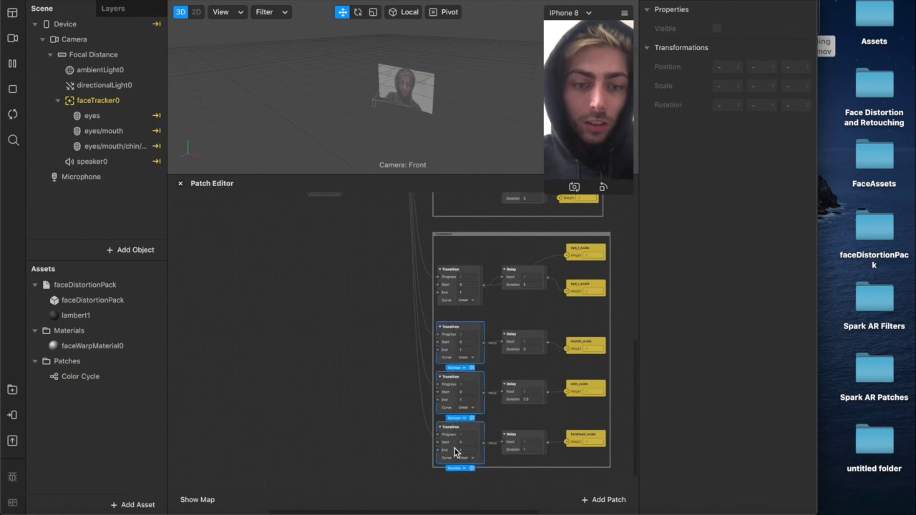
key(BackSpace)
Step: Connect the eyes/mouth/chin/forehead group's remaining Transition output to the mouth_scale, chin_scale and forehead_scale Delay inputs
drag(499, 334, 503, 346)
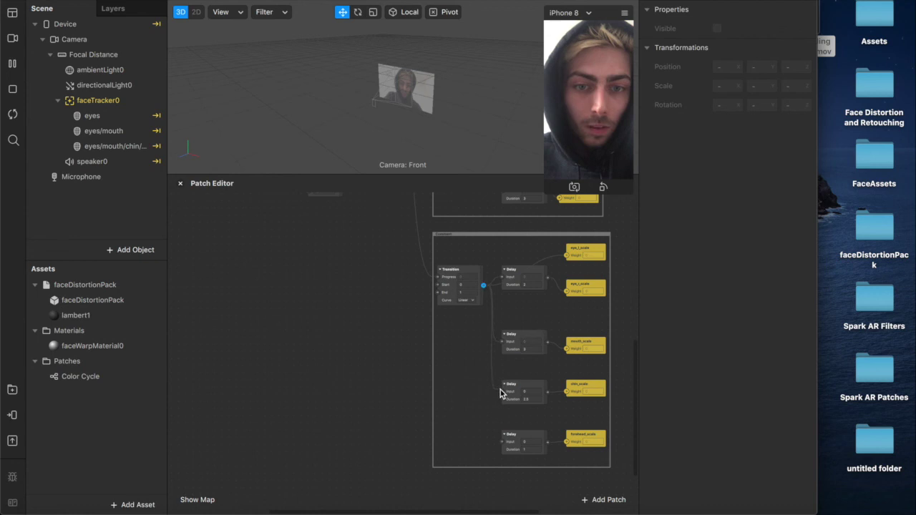
drag(486, 295, 500, 444)
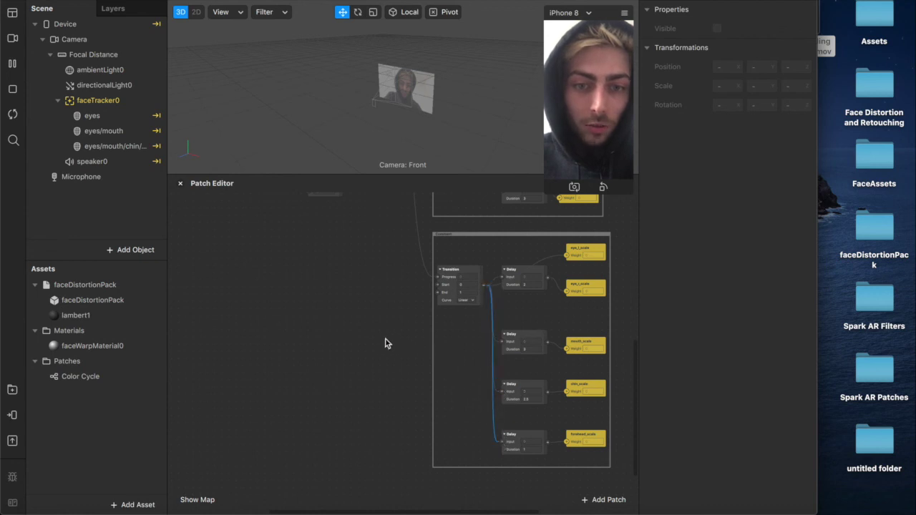
scroll(385, 344, up, 5)
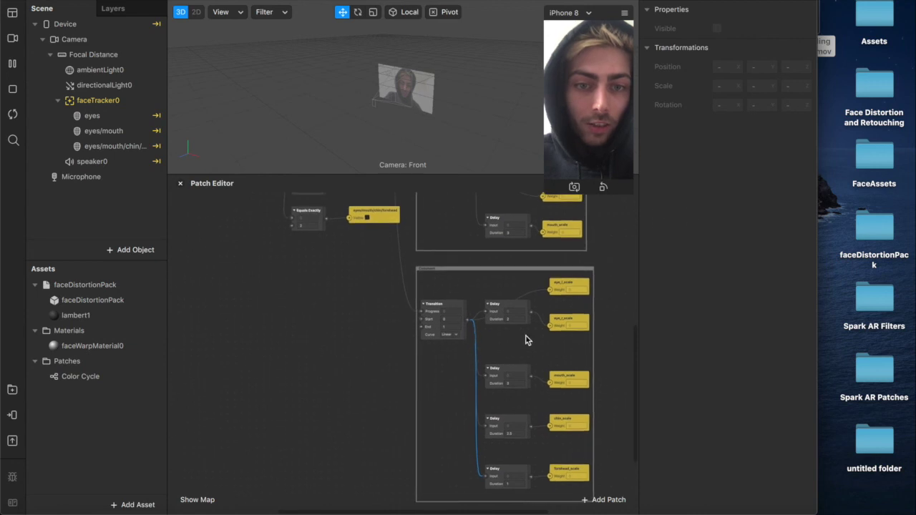
scroll(482, 338, up, 15)
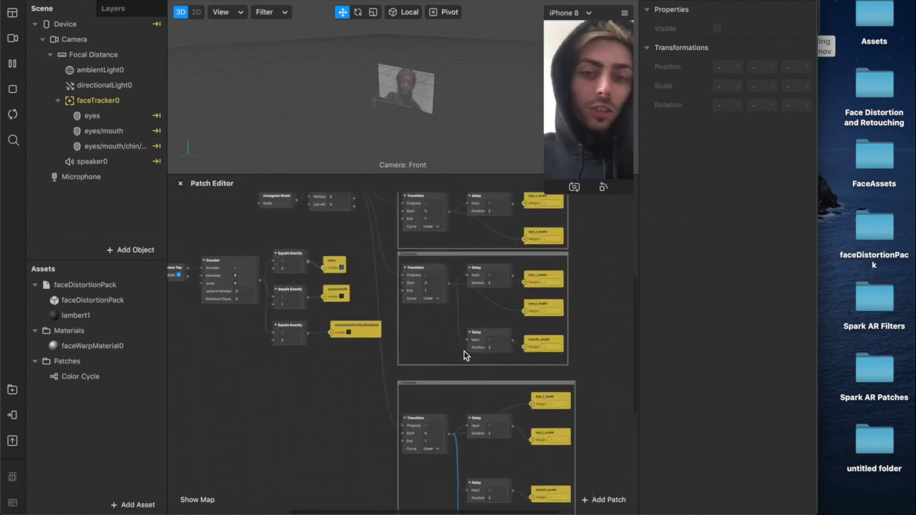